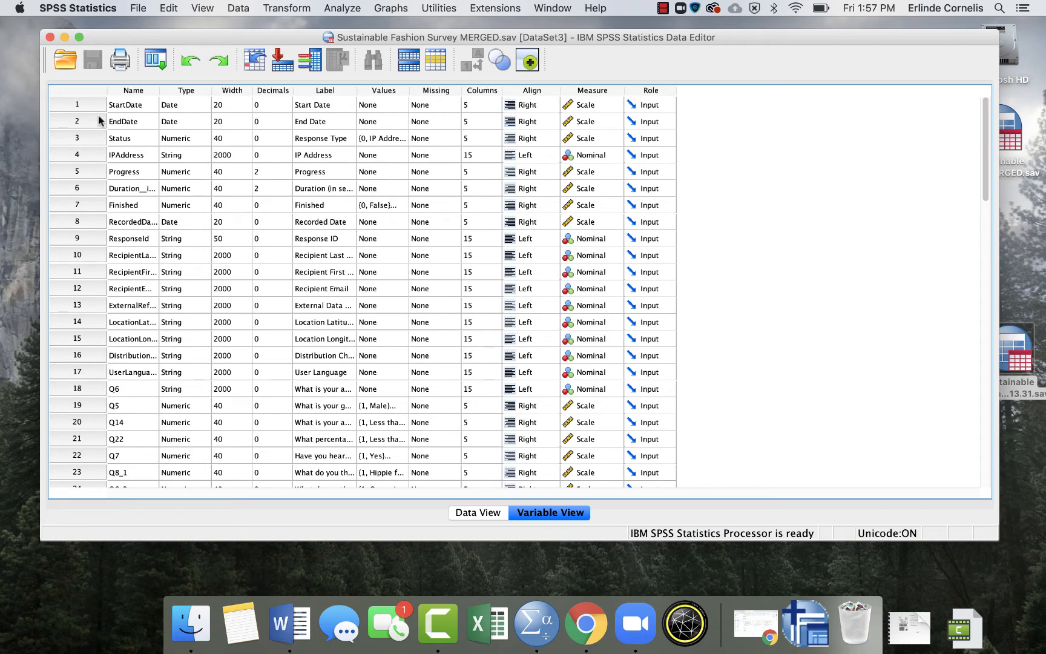
# Step: Look over the metadata variables StartDate through UserLanguage in the variable list, including the Duration variable
pyautogui.moveTo(90, 109); pyautogui.dragTo(97, 376)
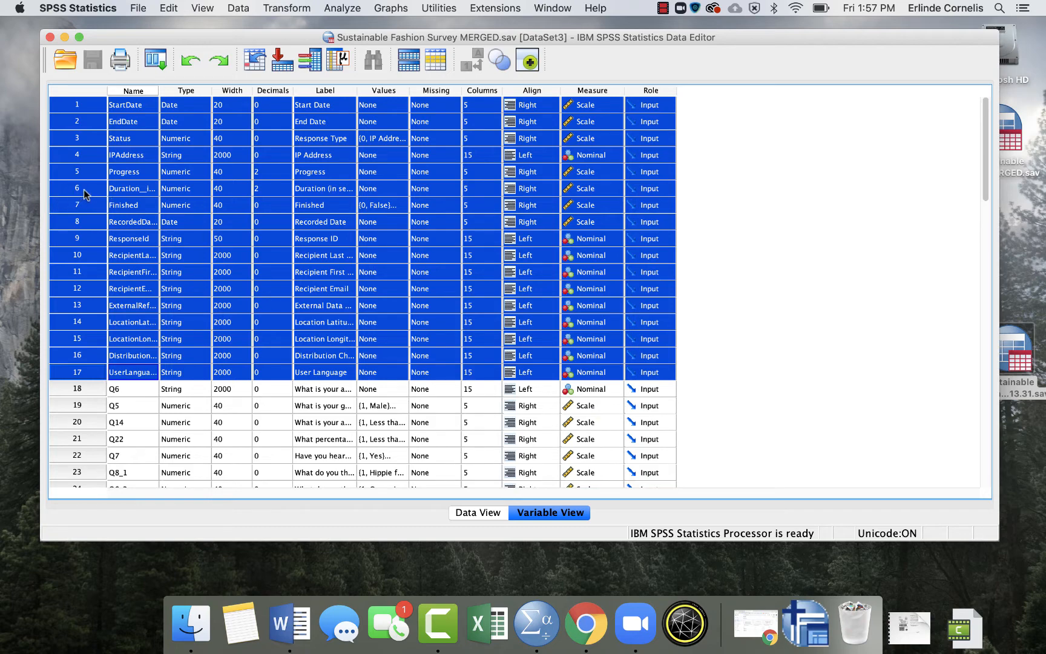
pyautogui.click(104, 407)
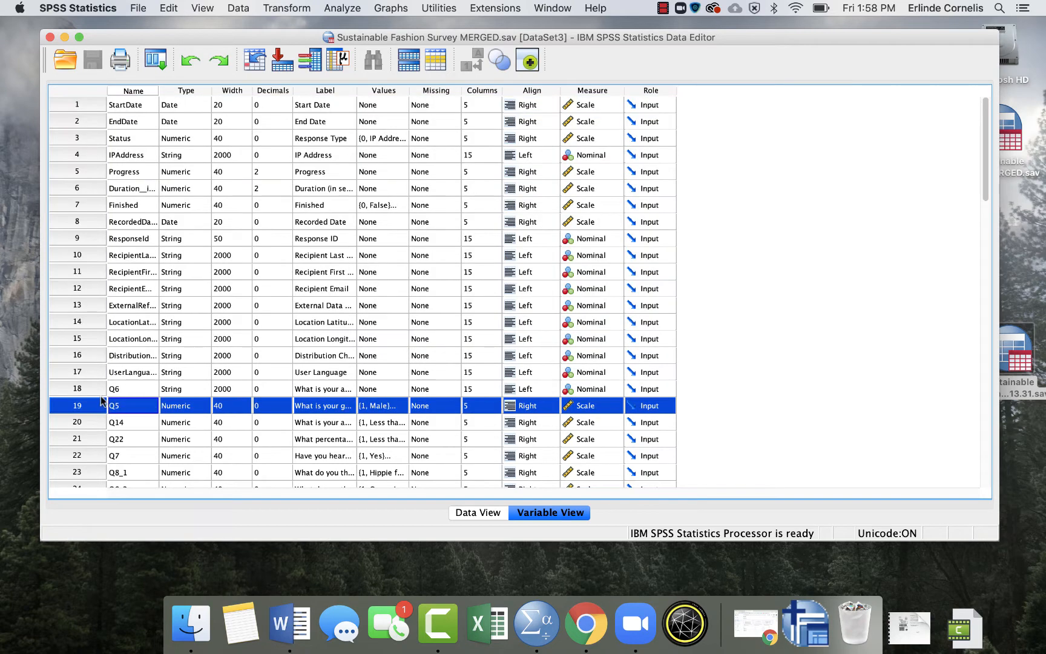
pyautogui.click(72, 189)
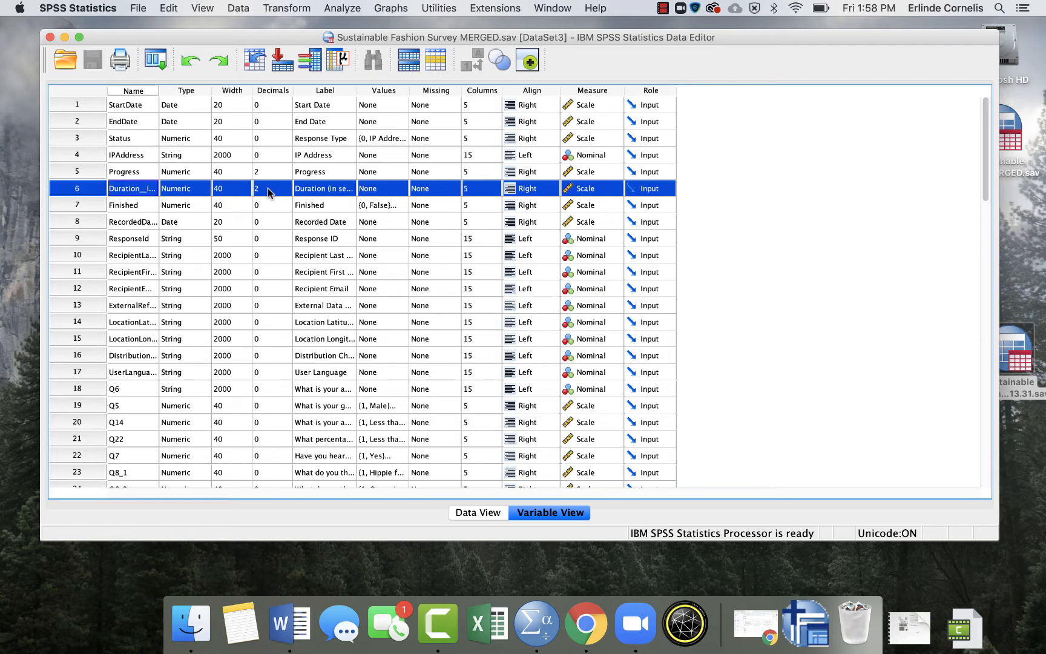
# Step: Examine the Duration variable's values across the survey cases in the data view
pyautogui.click(484, 514)
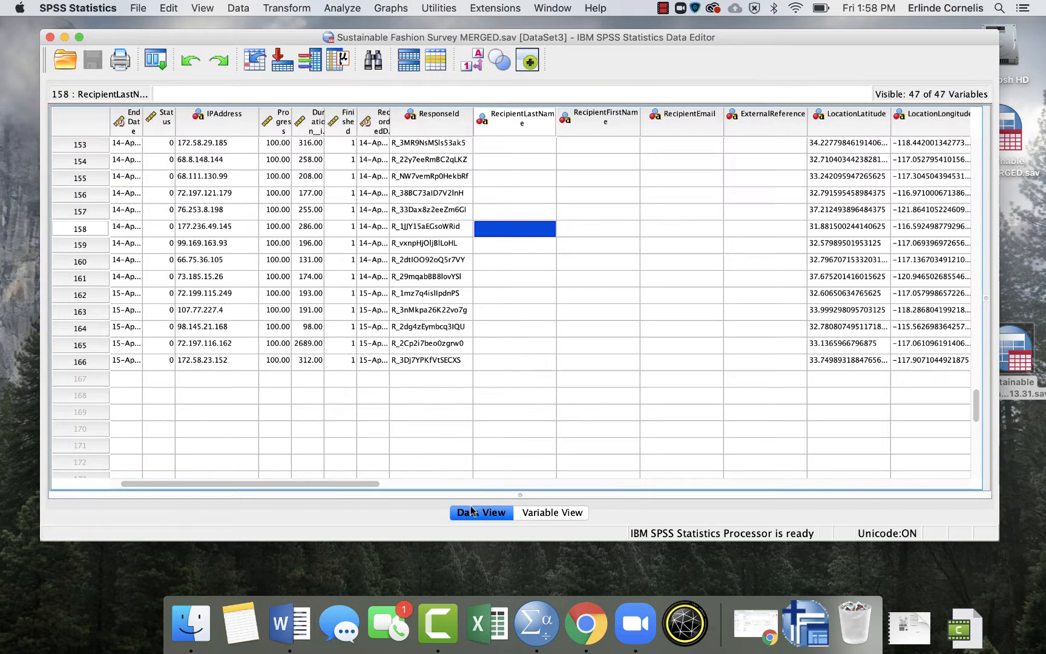
pyautogui.click(304, 125)
pyautogui.scroll(-4, 312, 380)
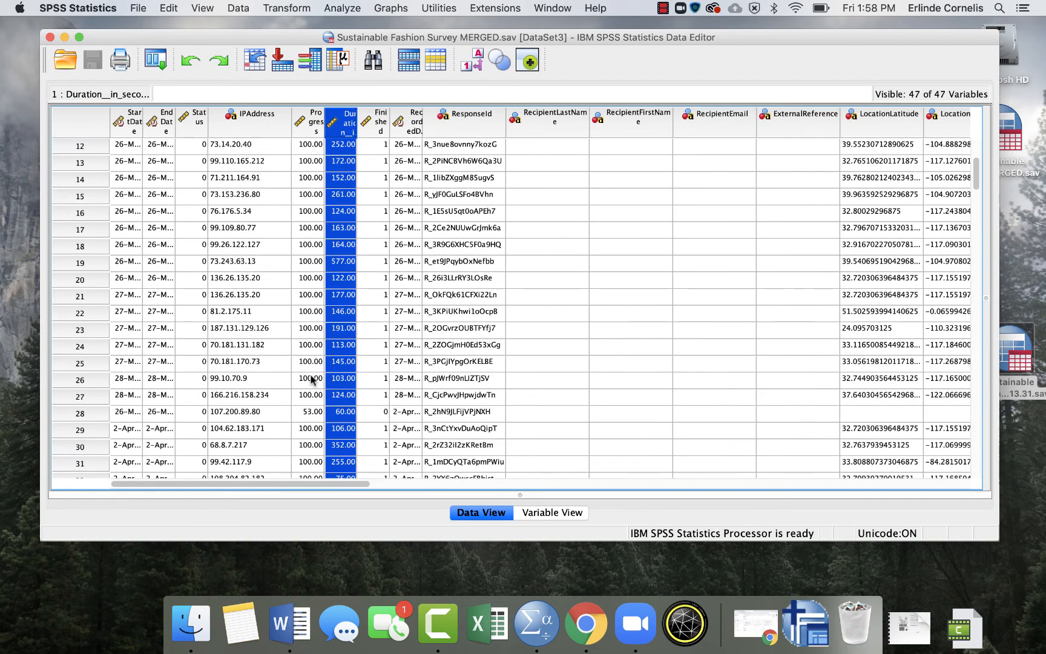
pyautogui.scroll(-7, 342, 425)
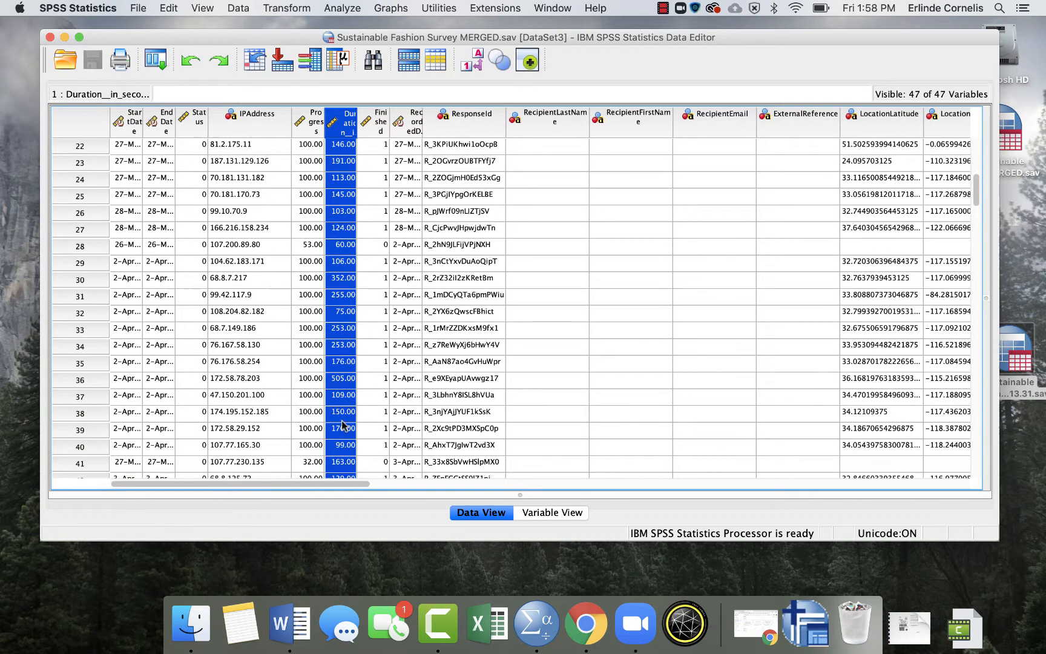
pyautogui.scroll(-15, 342, 425)
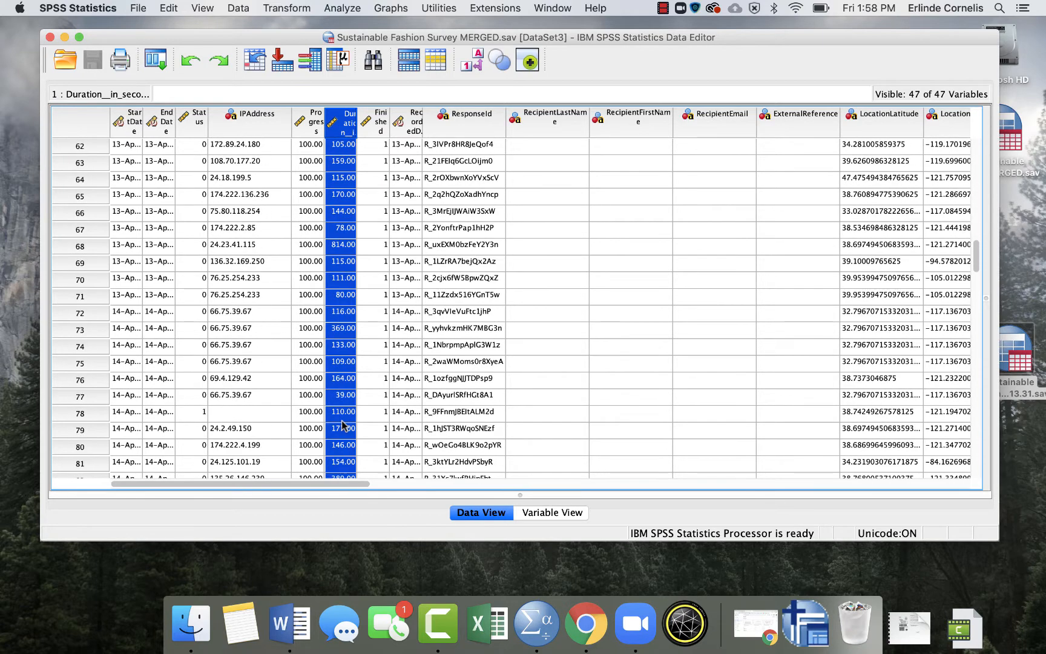
# Step: Return to the variable list and compare the metadata variables StartDate through UserLanguage with the question variables starting at Q6
pyautogui.click(538, 513)
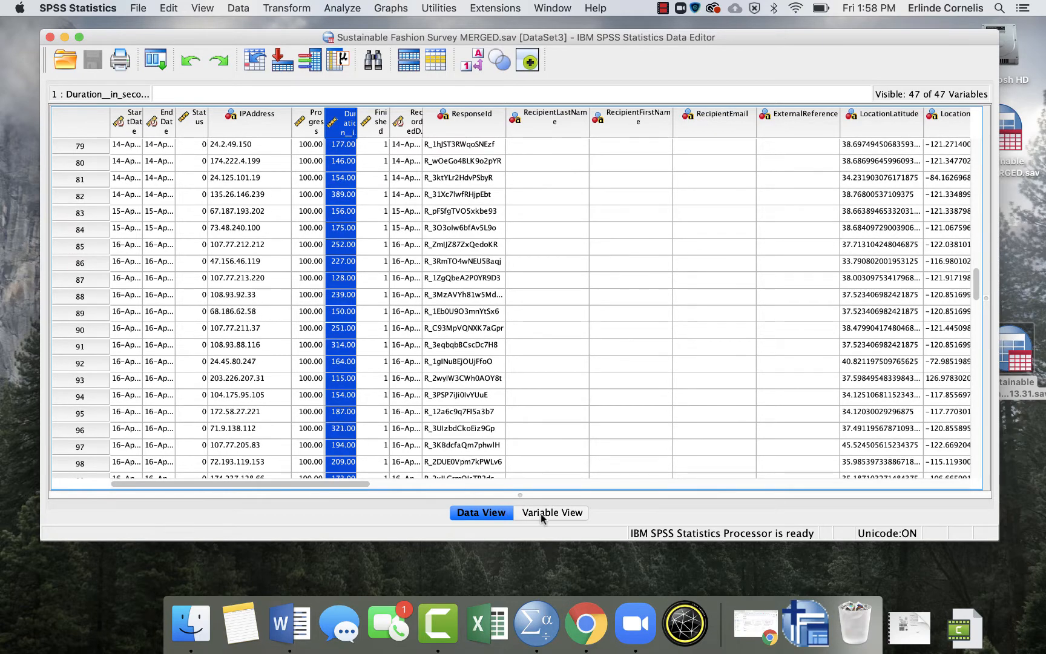
pyautogui.moveTo(77, 104); pyautogui.dragTo(69, 371)
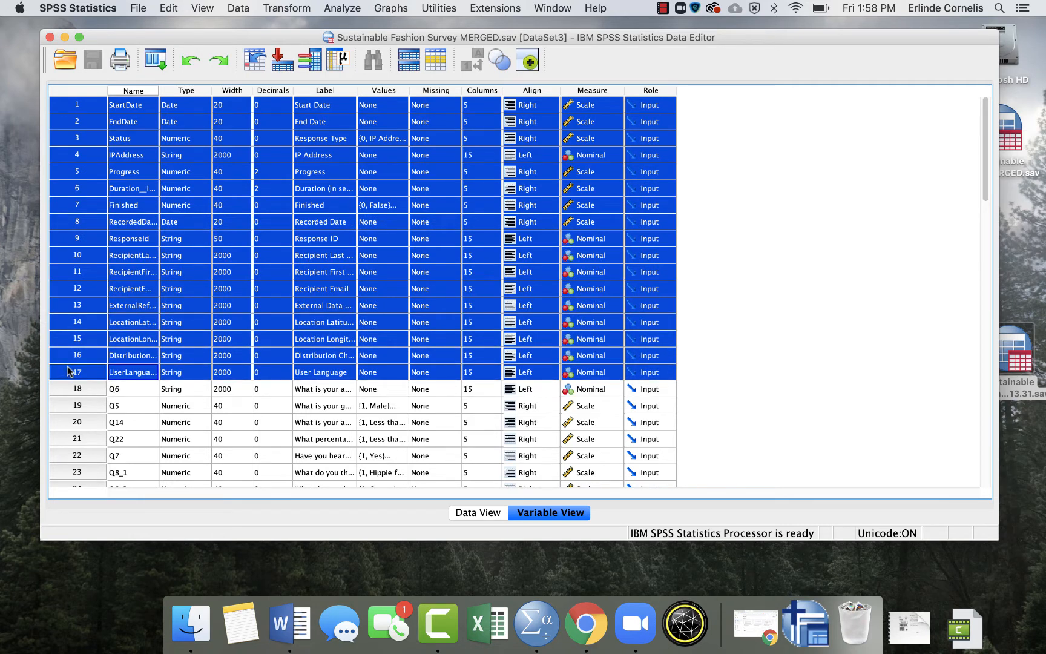
pyautogui.scroll(-5, 222, 369)
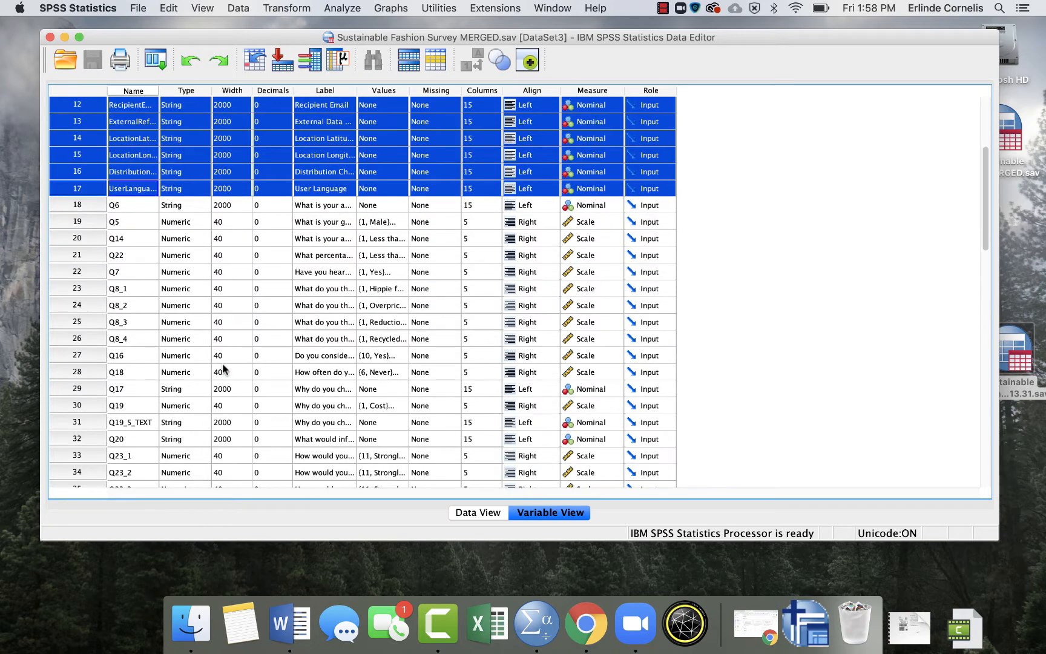
pyautogui.scroll(-3, 223, 370)
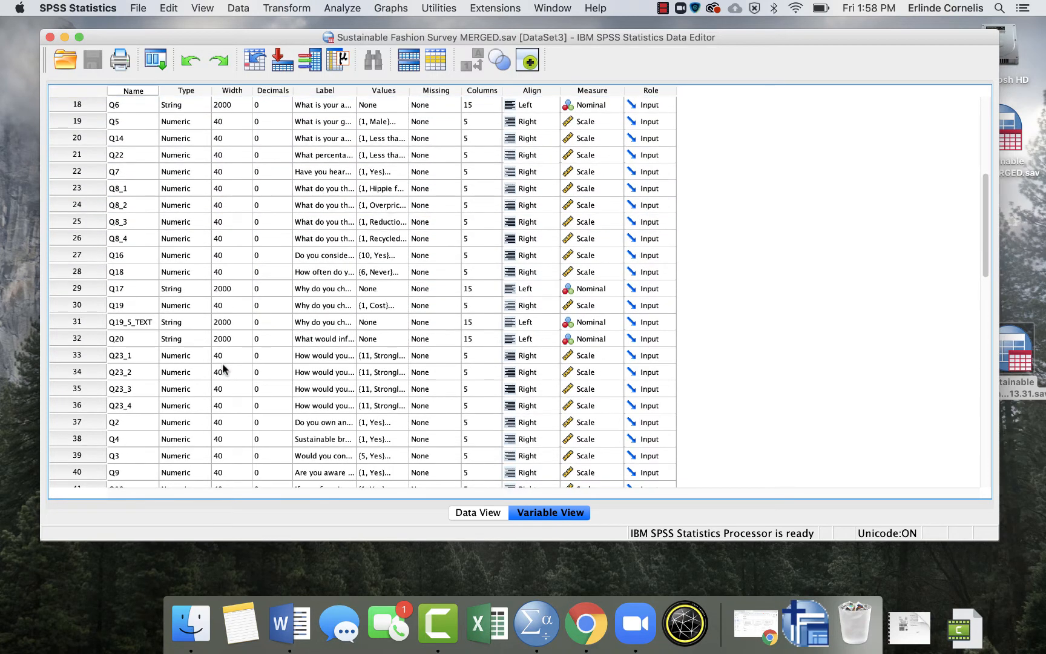
pyautogui.click(120, 107)
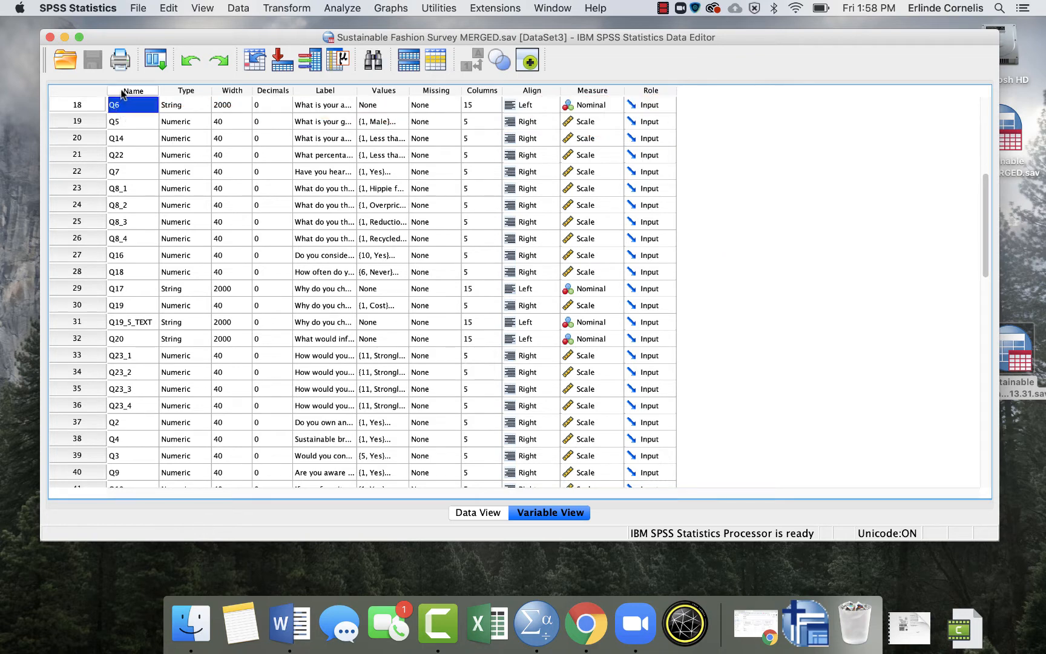
# Step: Review the names of the first question variables and widen the Label column to show more of the question text
pyautogui.click(123, 92)
pyautogui.scroll(-5, 176, 227)
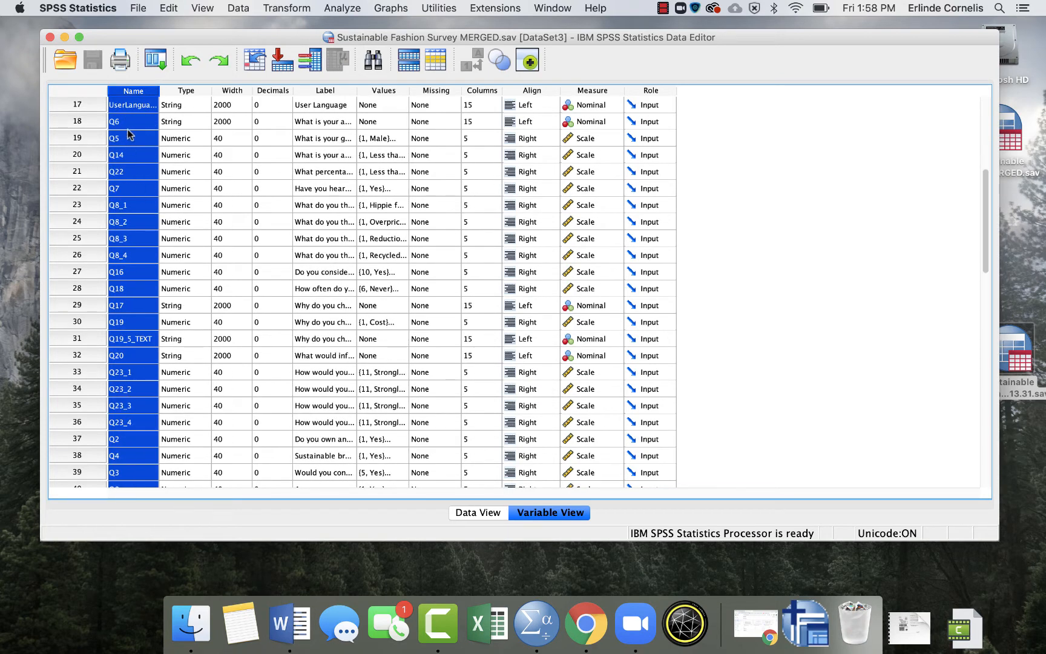
pyautogui.click(127, 129)
pyautogui.click(121, 141)
pyautogui.click(129, 157)
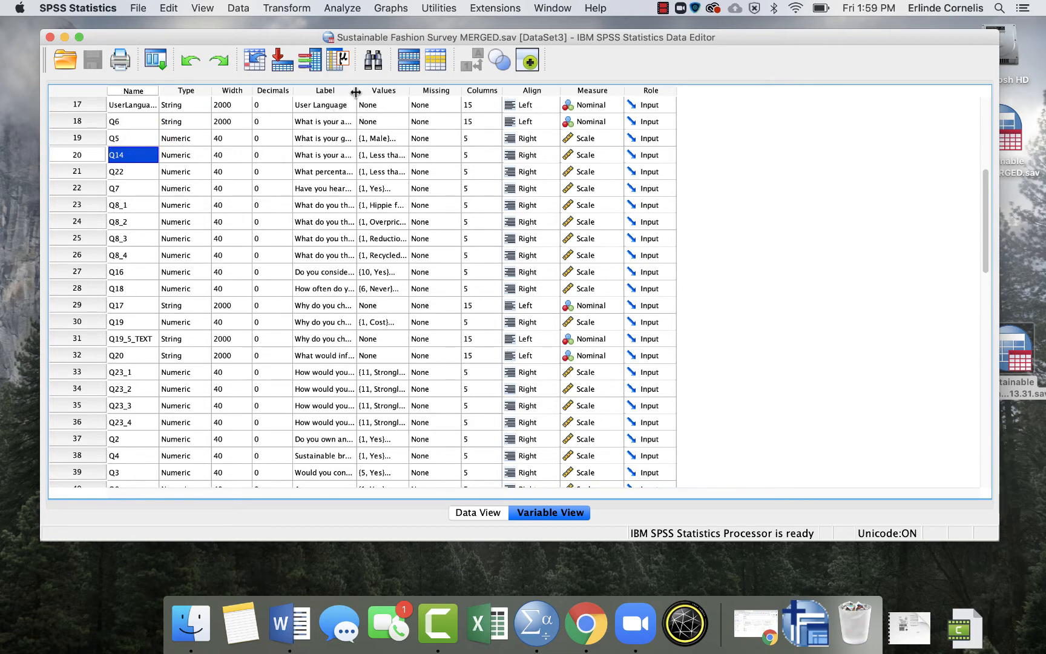
pyautogui.moveTo(356, 92); pyautogui.dragTo(394, 92)
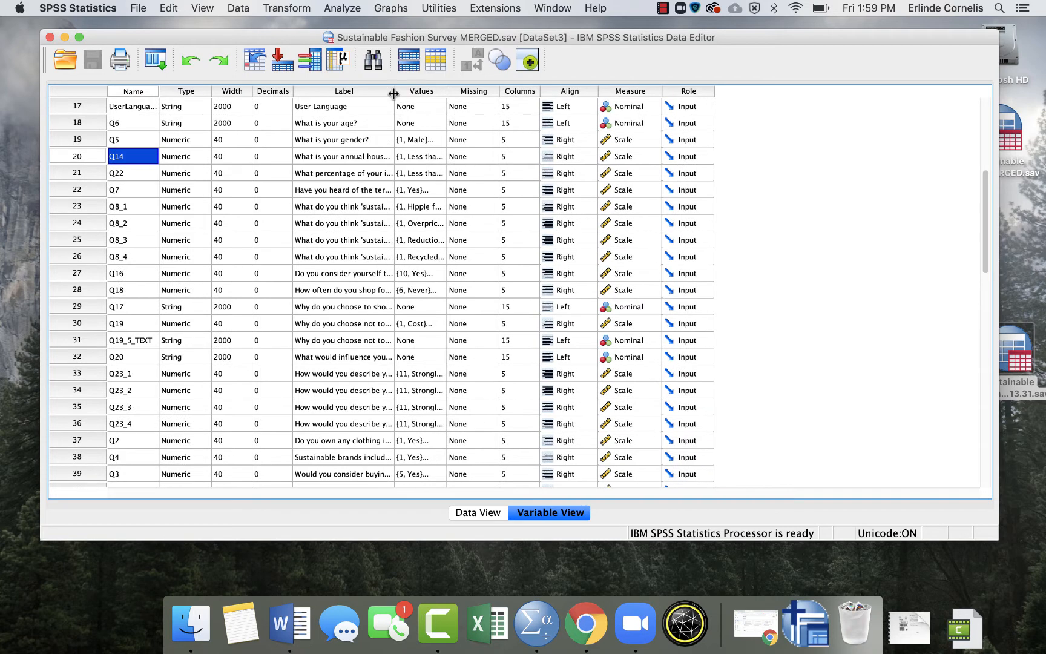
# Step: Look through the variables' Values column and inspect the value labels of Q16
pyautogui.click(432, 92)
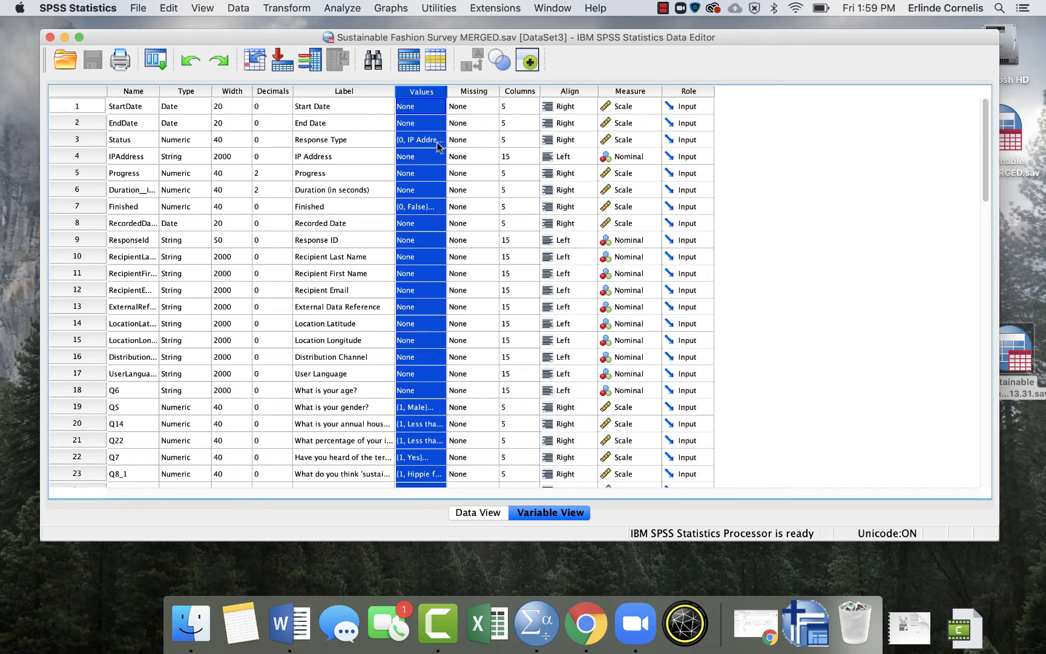
pyautogui.scroll(-4, 422, 435)
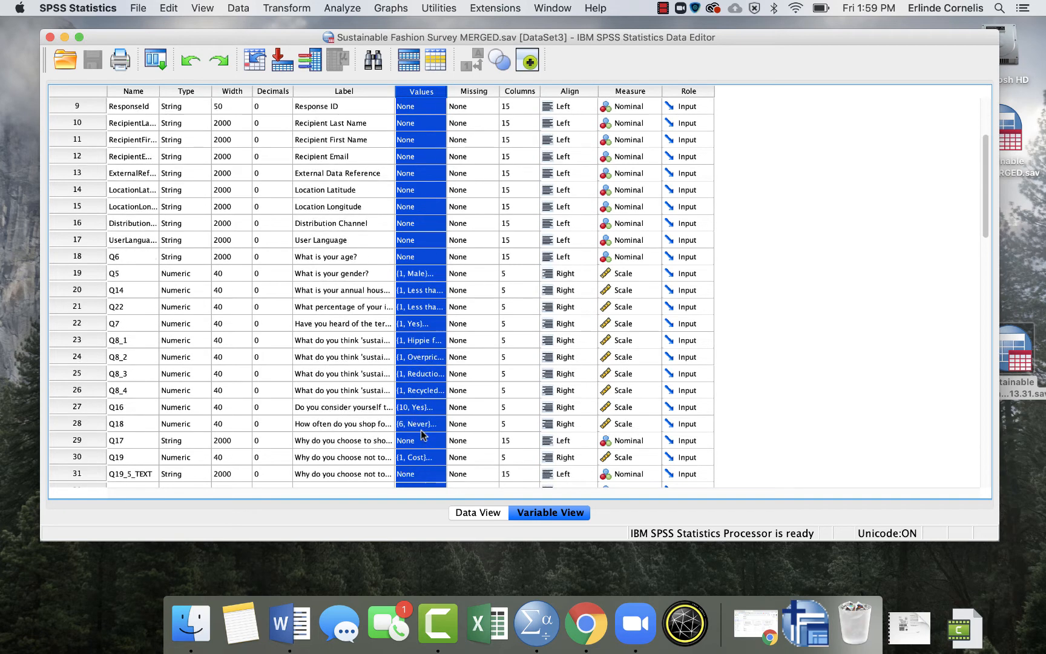
pyautogui.scroll(-1, 422, 435)
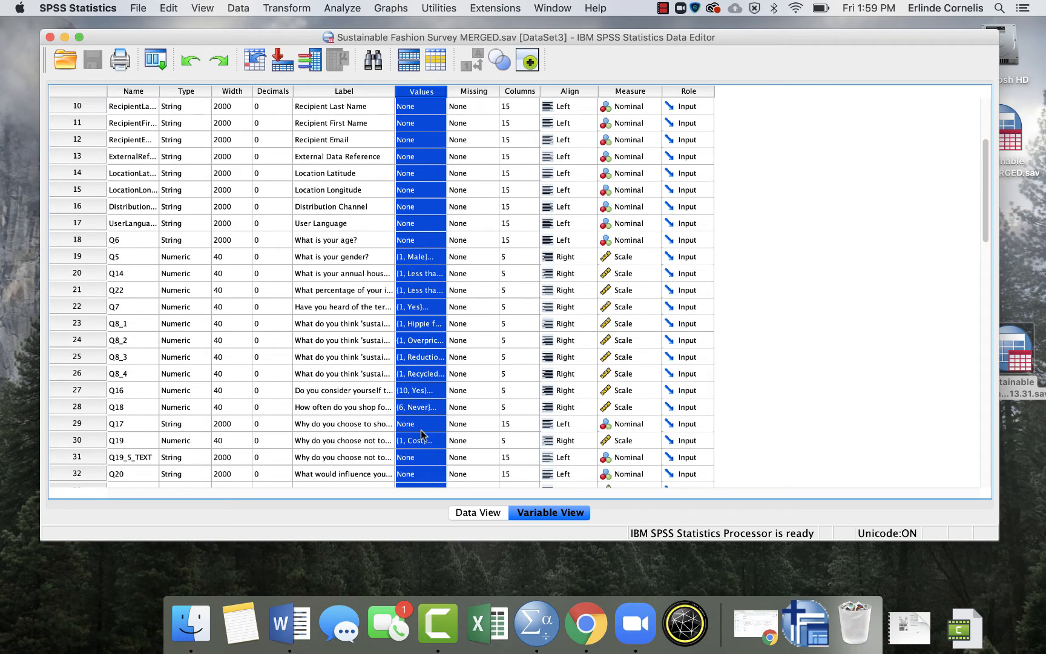
pyautogui.click(433, 392)
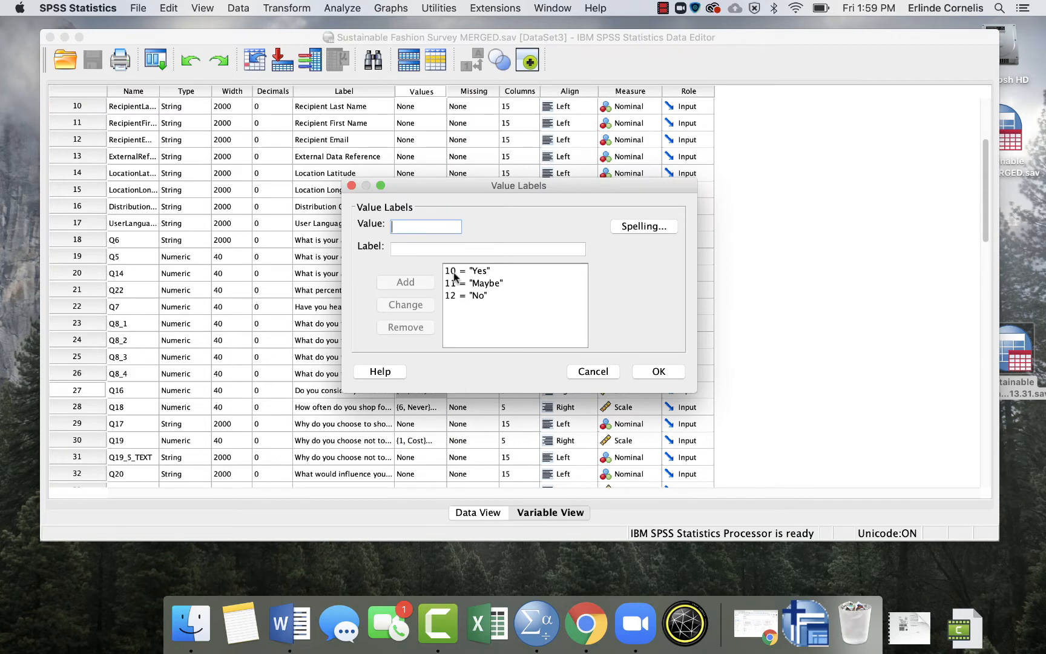
pyautogui.click(658, 371)
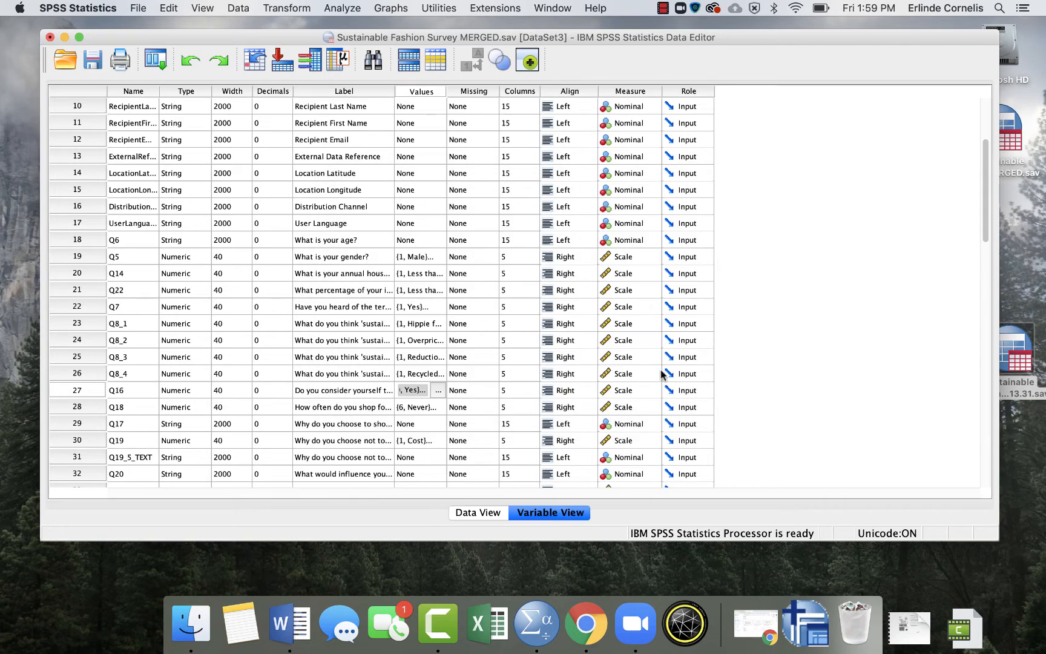
# Step: Inspect the value labels of Q18, the shopping frequency question
pyautogui.click(427, 407)
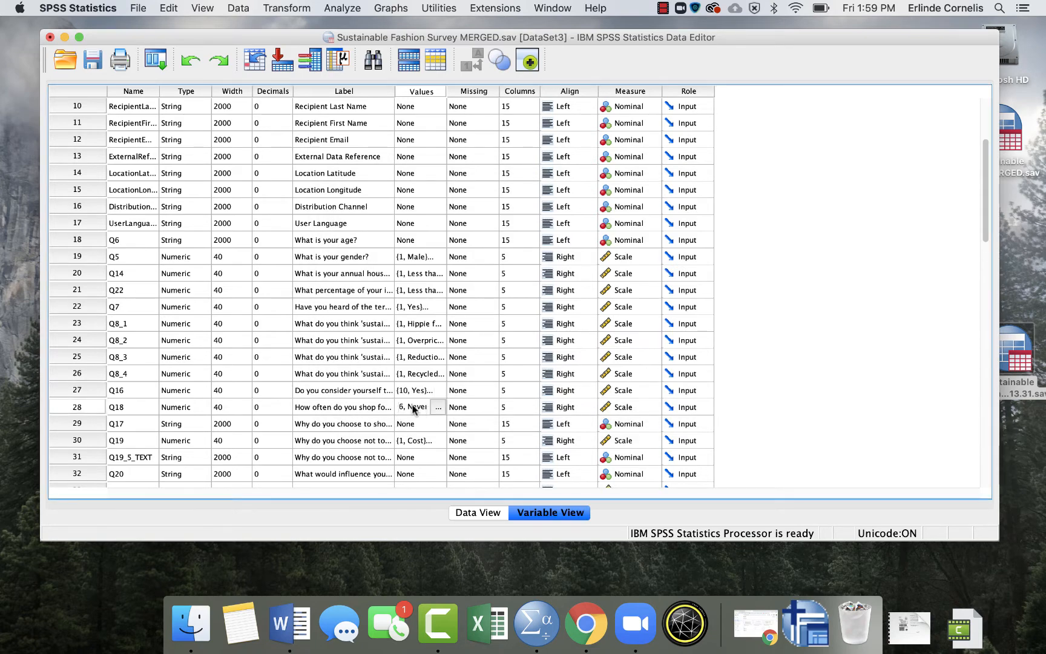
pyautogui.click(438, 406)
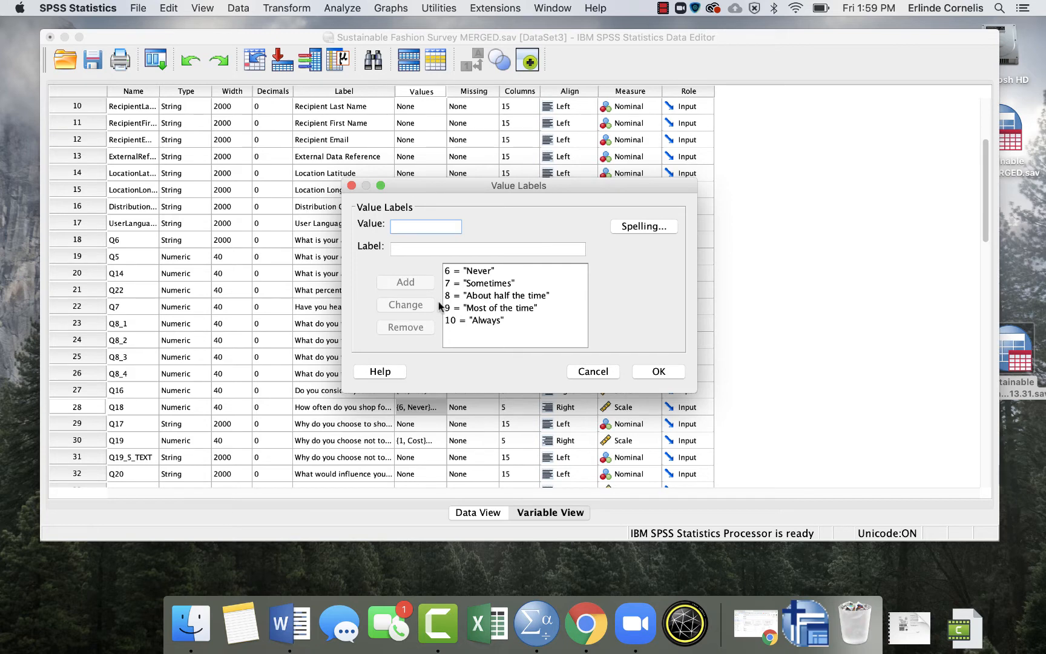
pyautogui.click(660, 371)
# Step: Inspect the value labels of the agreement scale for Q23_1
pyautogui.scroll(-5, 424, 408)
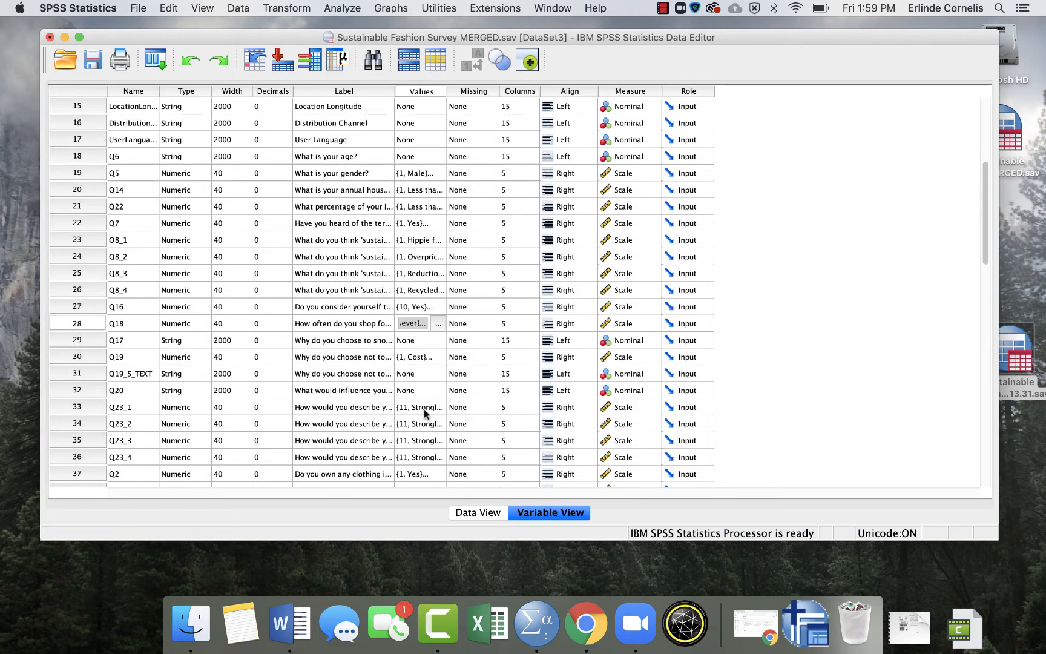
pyautogui.scroll(-7, 425, 409)
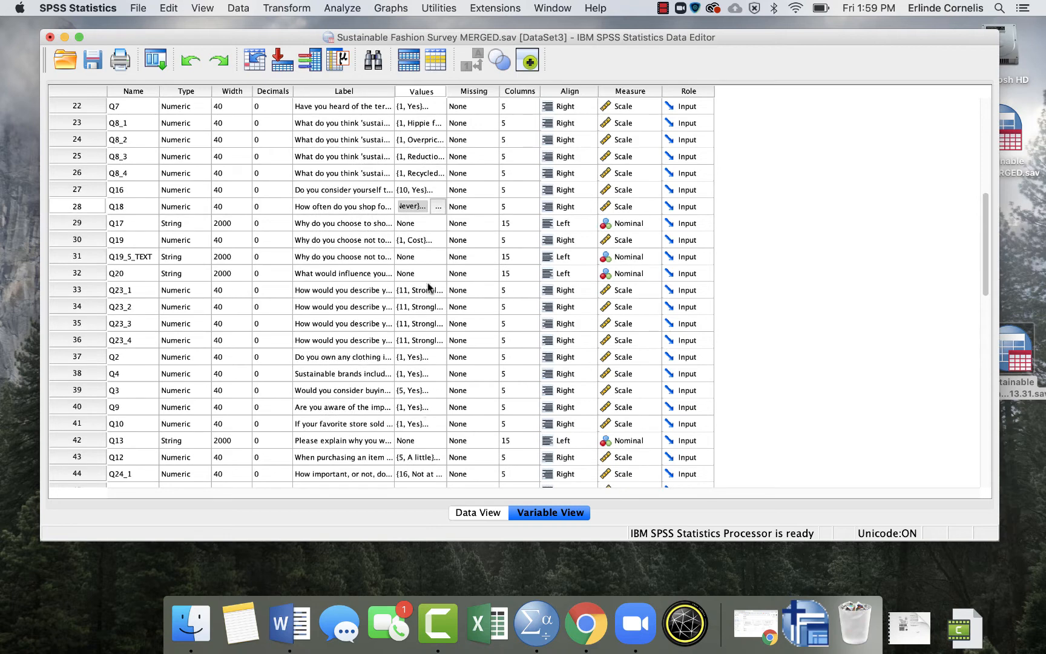
pyautogui.click(428, 290)
pyautogui.click(434, 291)
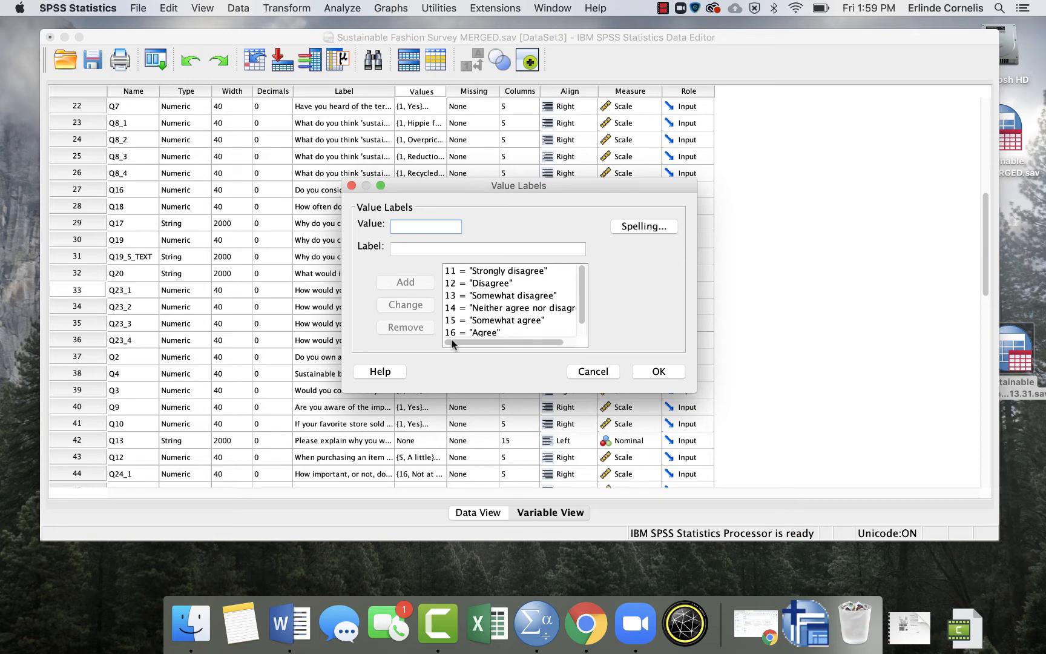
pyautogui.click(650, 371)
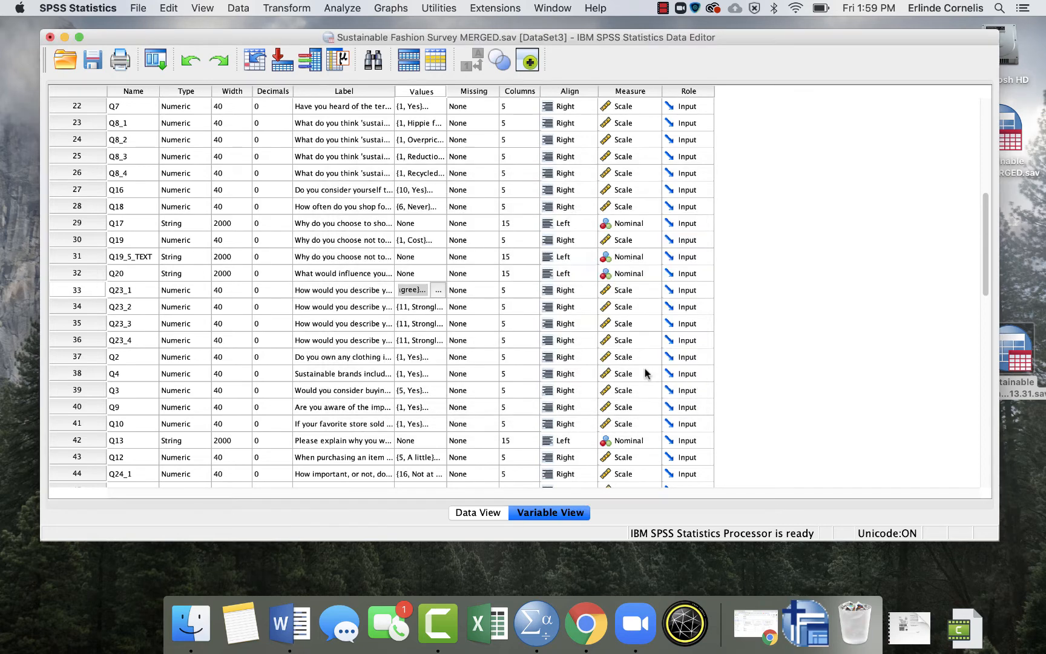
# Step: Inspect the value labels of Q3, the "Would you consider buying" question
pyautogui.scroll(-4, 439, 391)
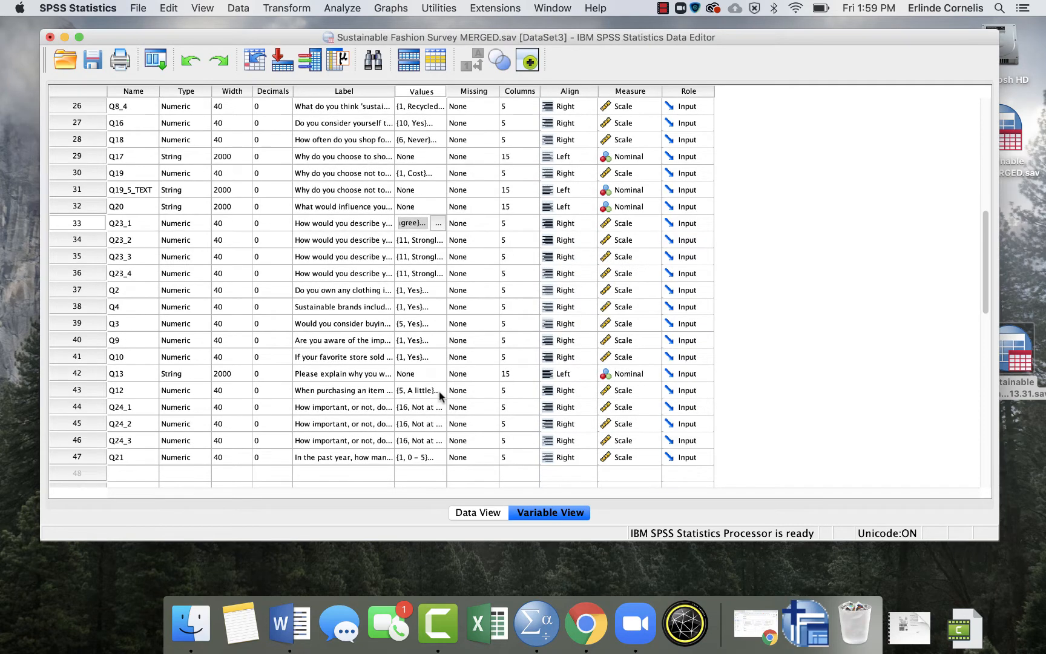
pyautogui.click(429, 327)
pyautogui.click(437, 324)
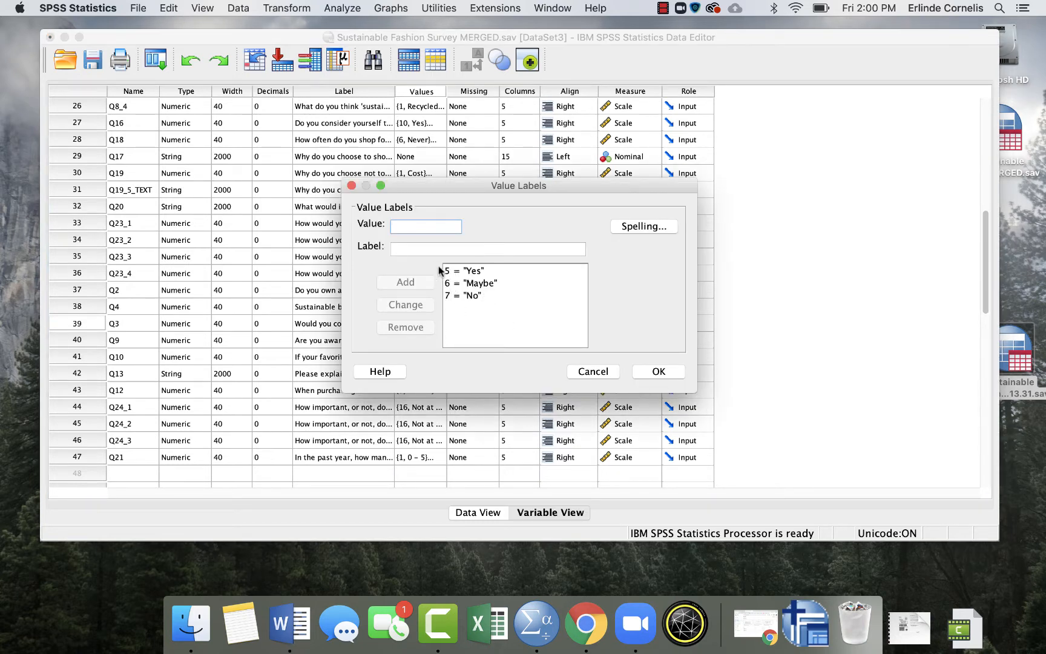
pyautogui.click(659, 371)
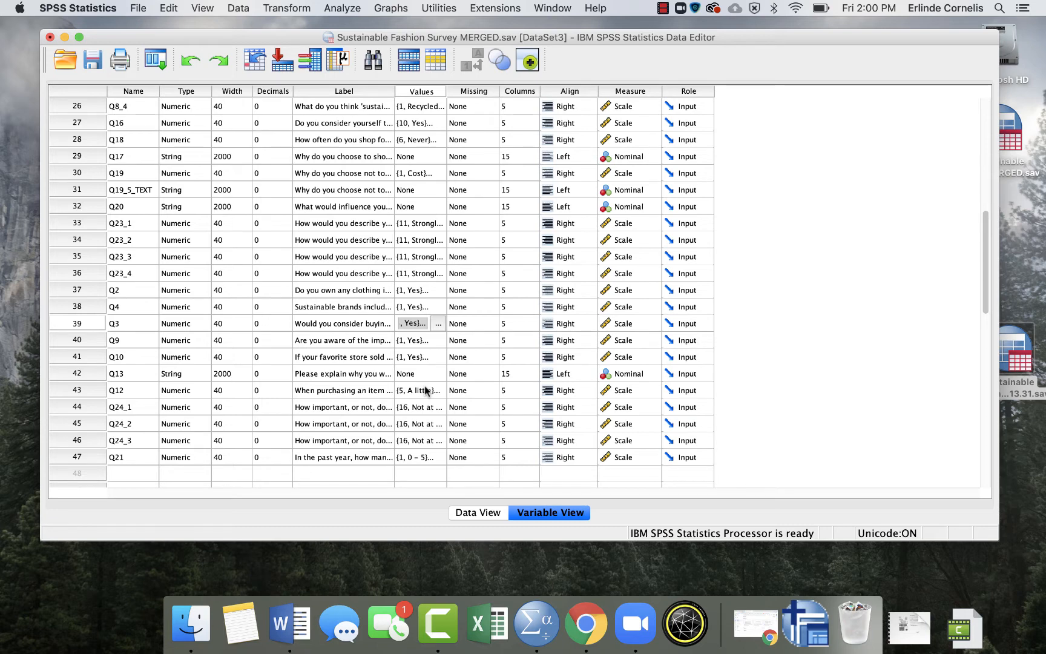
# Step: Inspect the value labels of Q5, the gender question
pyautogui.scroll(5, 412, 296)
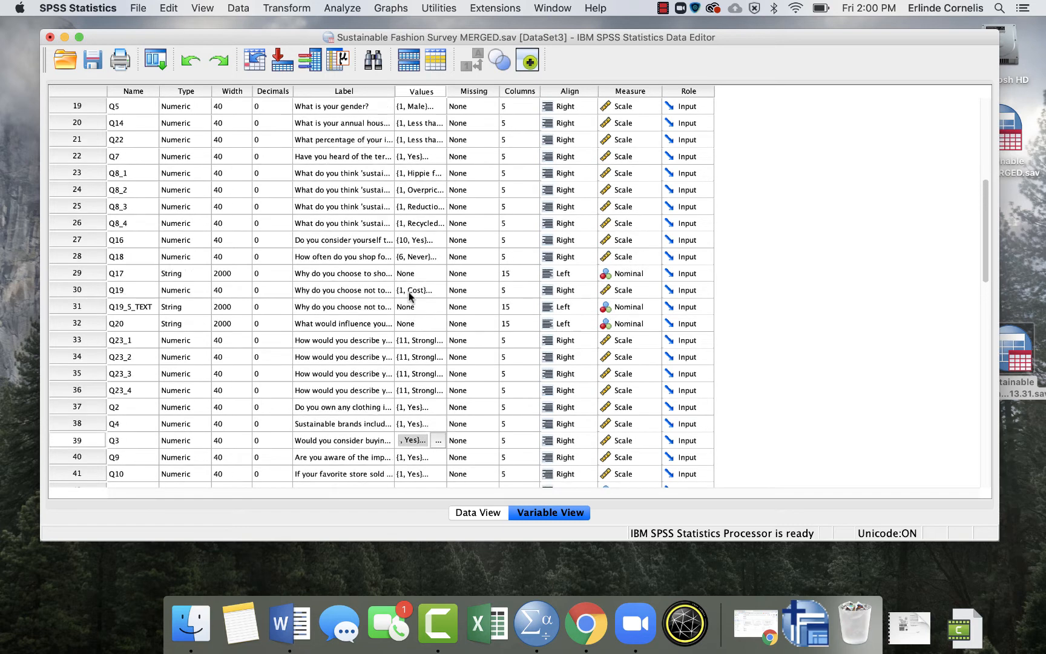
pyautogui.click(422, 123)
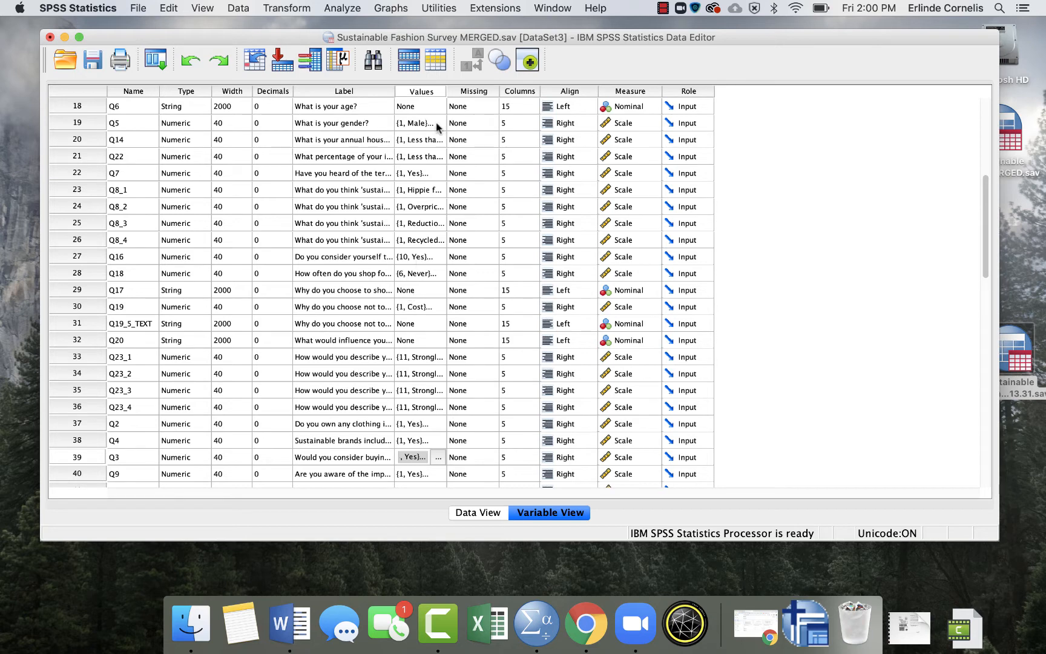
pyautogui.click(438, 123)
pyautogui.click(660, 372)
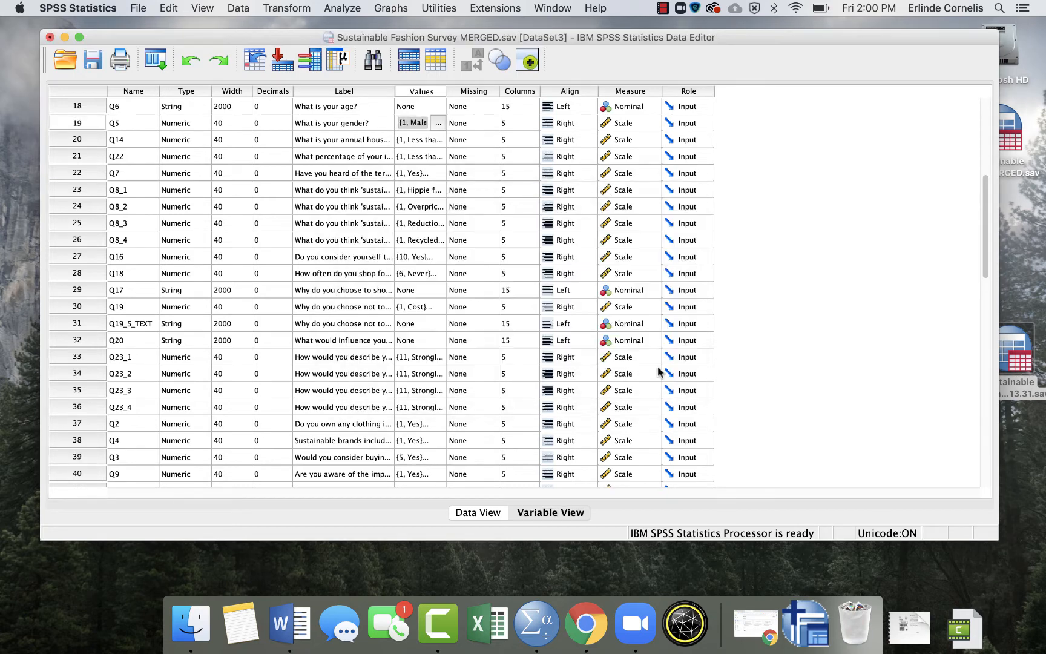
# Step: Inspect the value labels of Q14, the annual household question, and of Q22, the percentage question
pyautogui.doubleClick(437, 140)
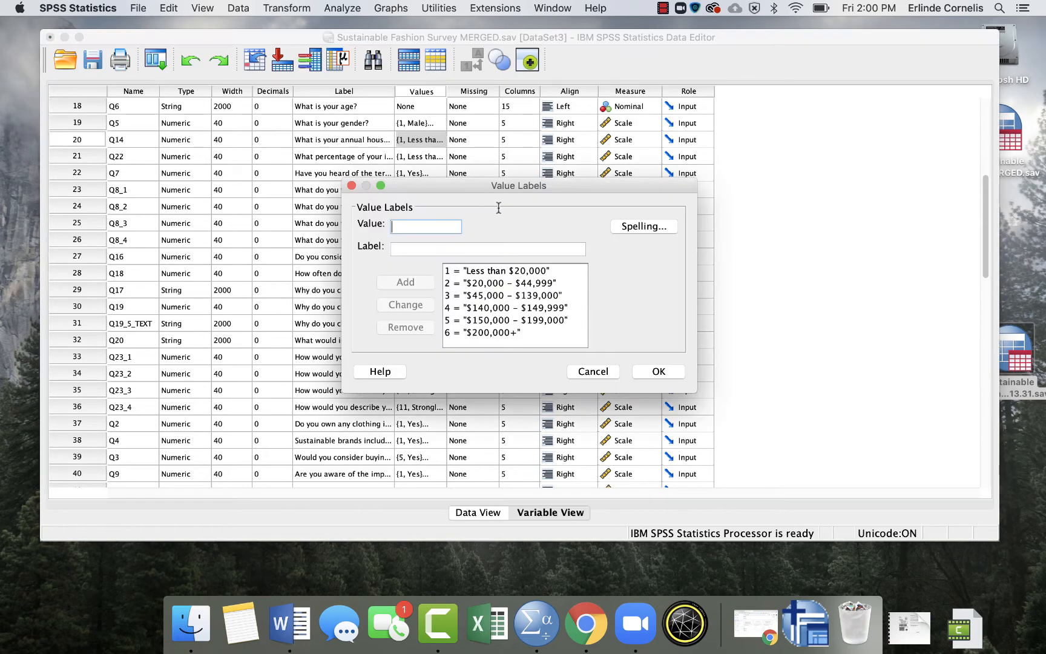
pyautogui.click(648, 372)
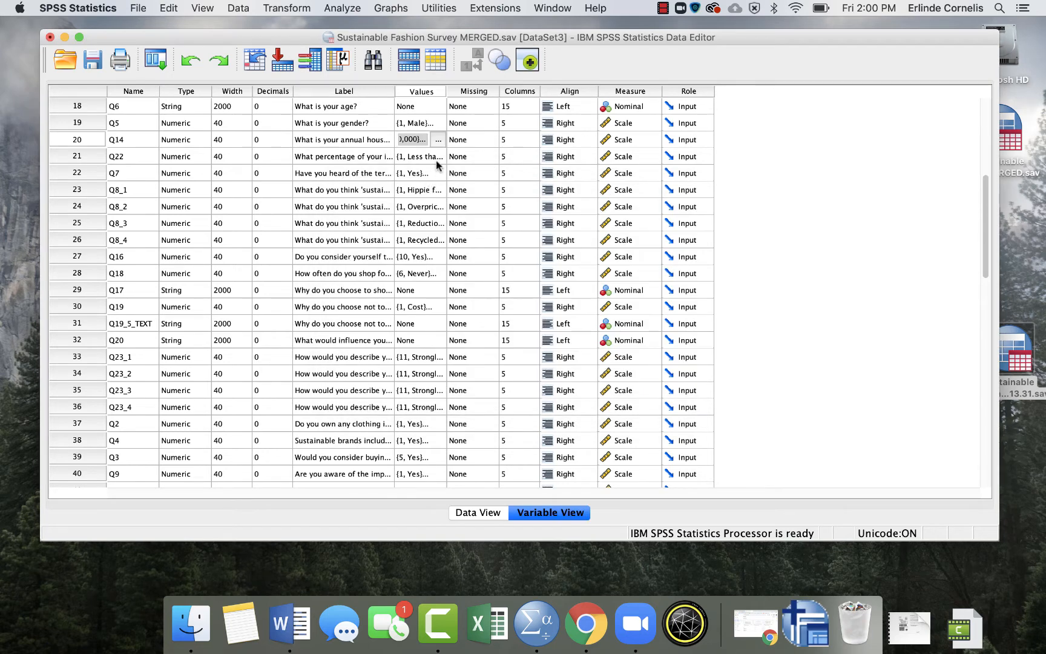
pyautogui.doubleClick(438, 157)
pyautogui.click(659, 371)
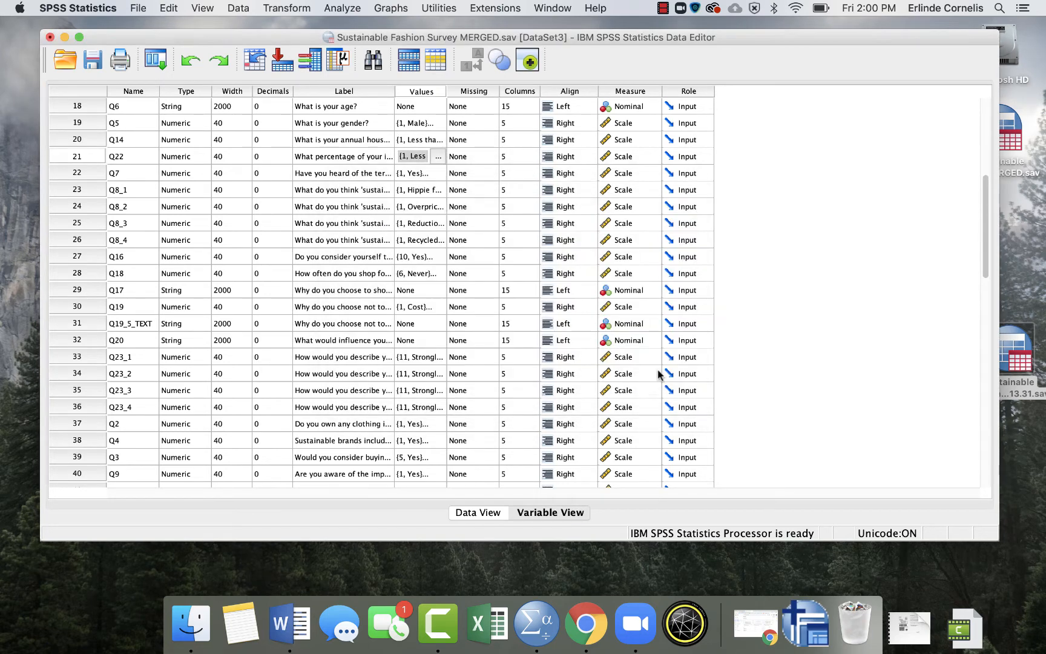
# Step: Inspect the value labels of Q7 and of the "sustainable clothing" items Q8_1 to Q8_4
pyautogui.doubleClick(434, 172)
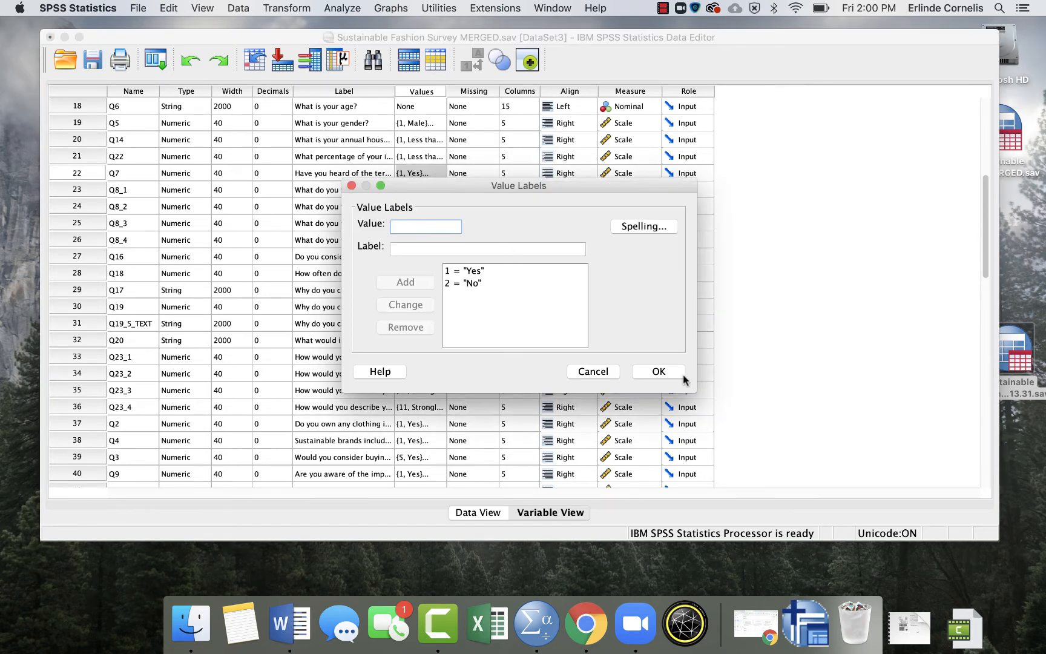
pyautogui.click(669, 373)
pyautogui.doubleClick(443, 191)
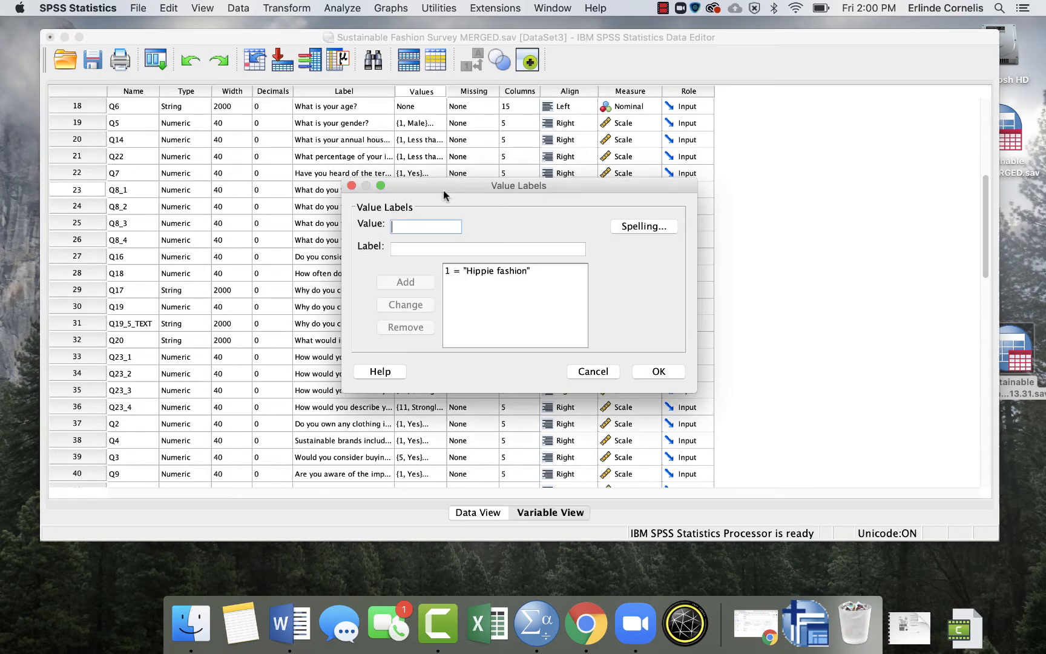
pyautogui.click(662, 374)
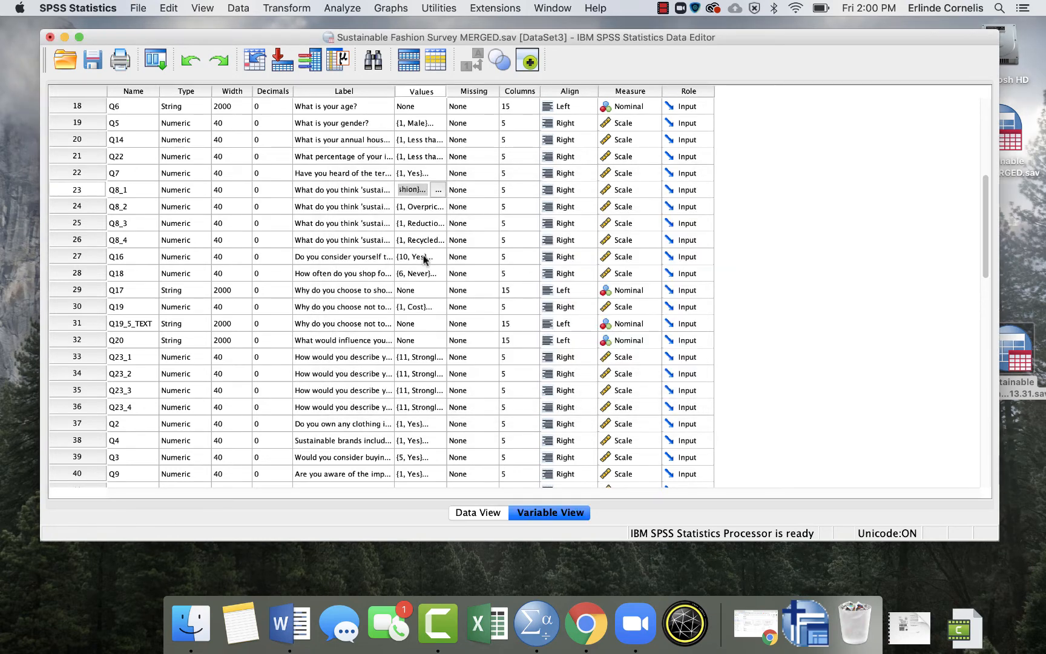
pyautogui.click(413, 206)
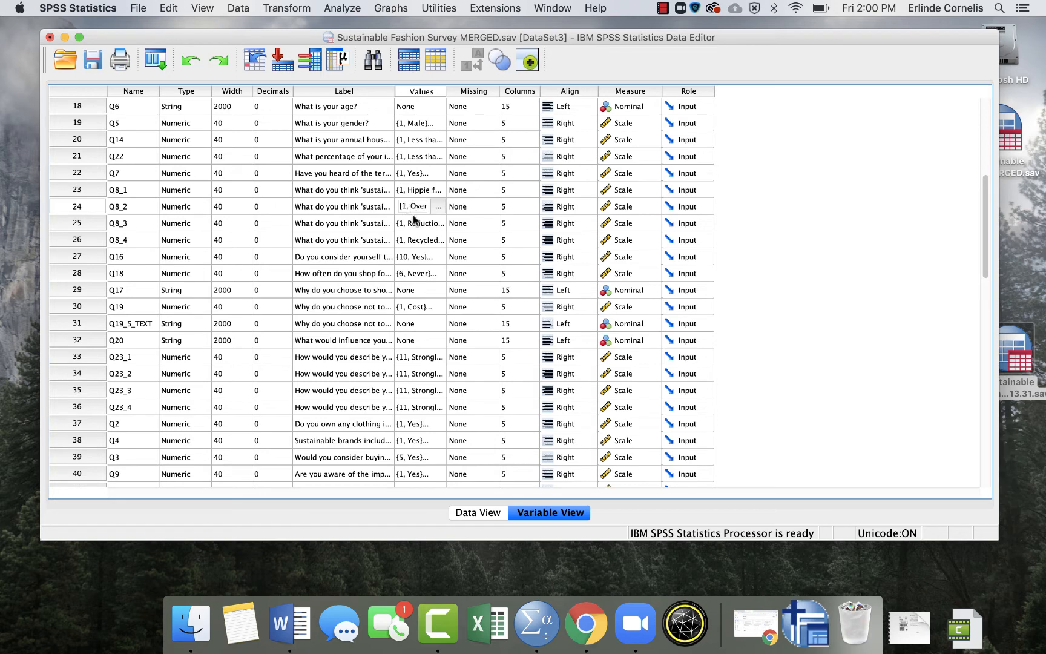
pyautogui.click(414, 221)
pyautogui.click(416, 240)
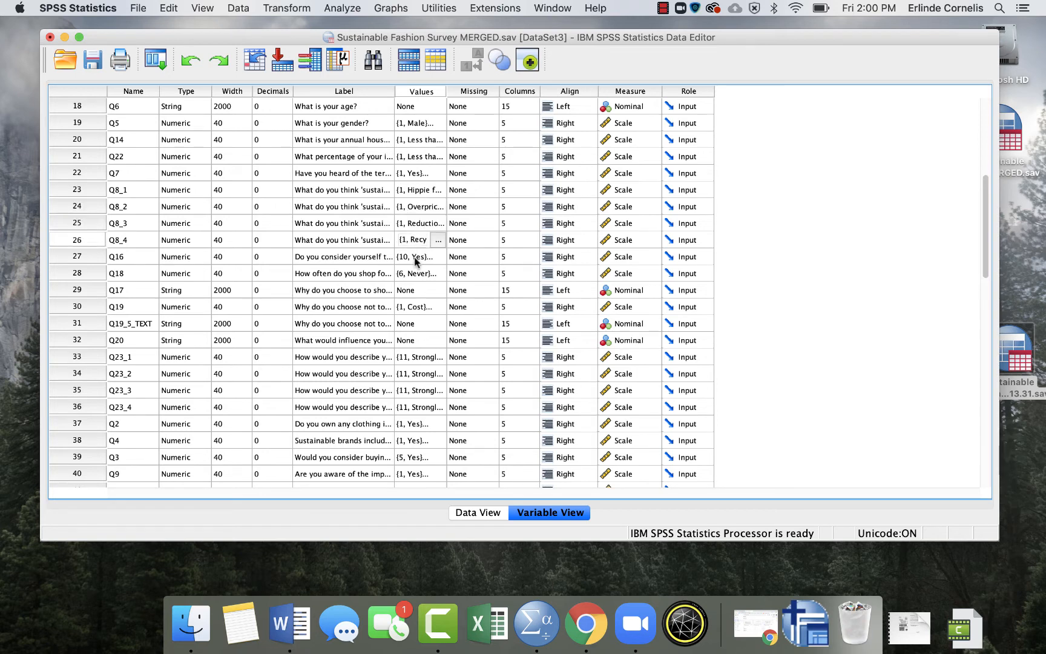
# Step: Inspect the value labels of Q16, the "Do you consider yourself" question
pyautogui.click(416, 257)
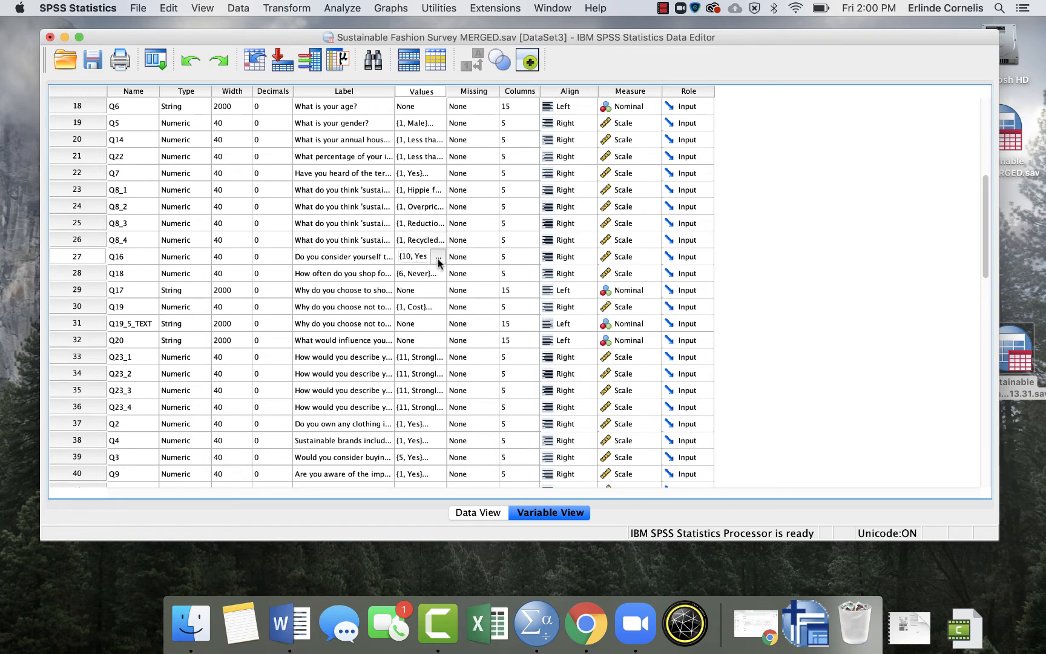
pyautogui.click(437, 257)
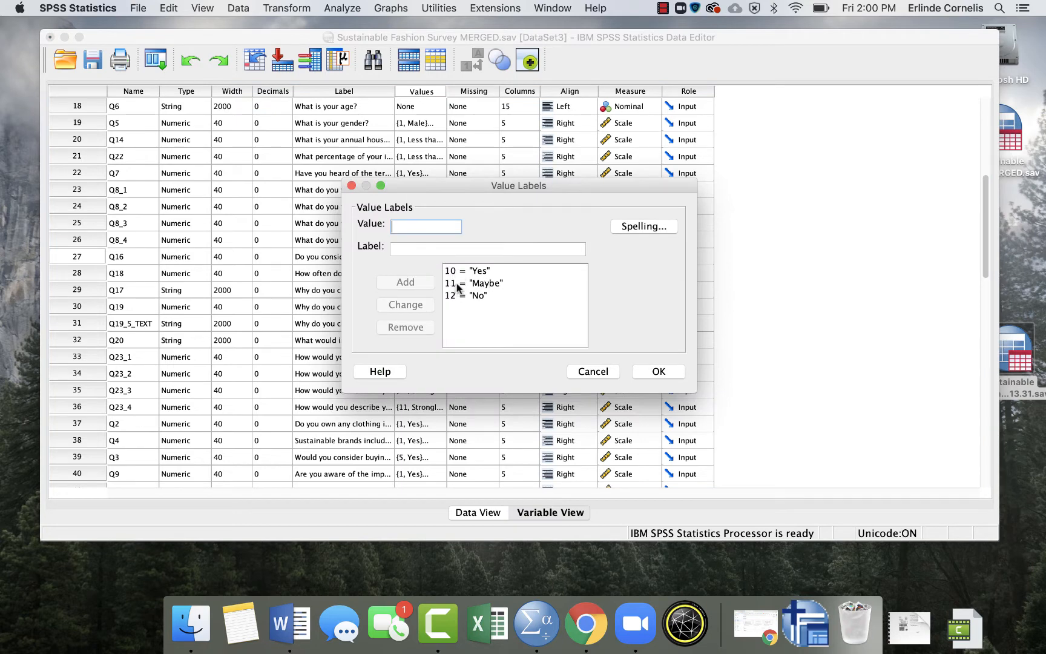
pyautogui.click(653, 371)
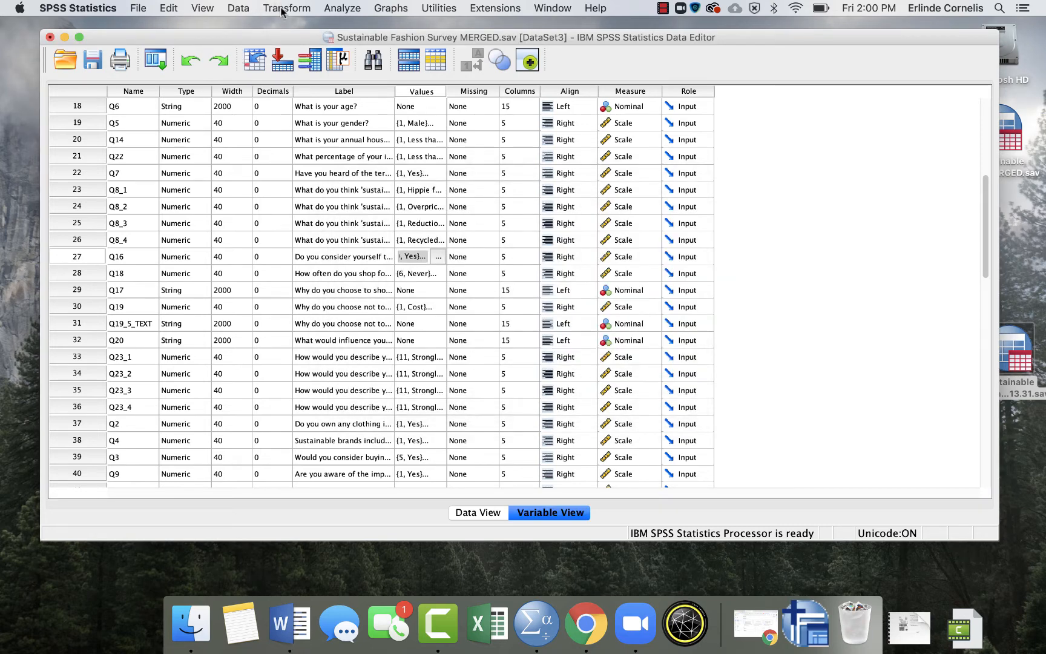
# Step: Widen the Label column to show more of the question texts and recheck the value labels of Q16
pyautogui.click(282, 10)
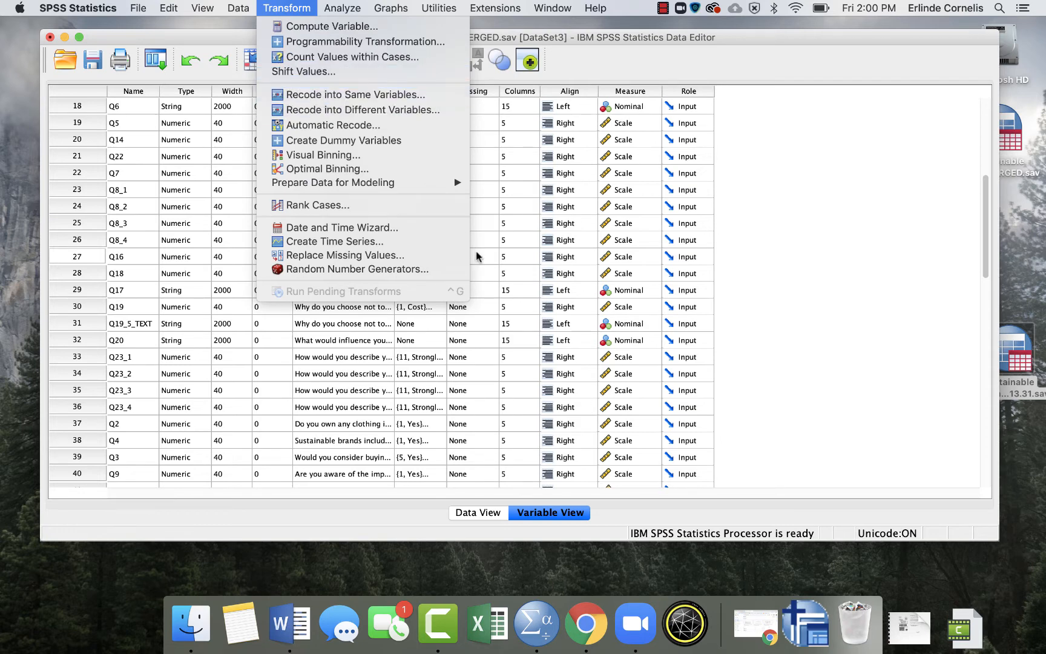
pyautogui.click(483, 276)
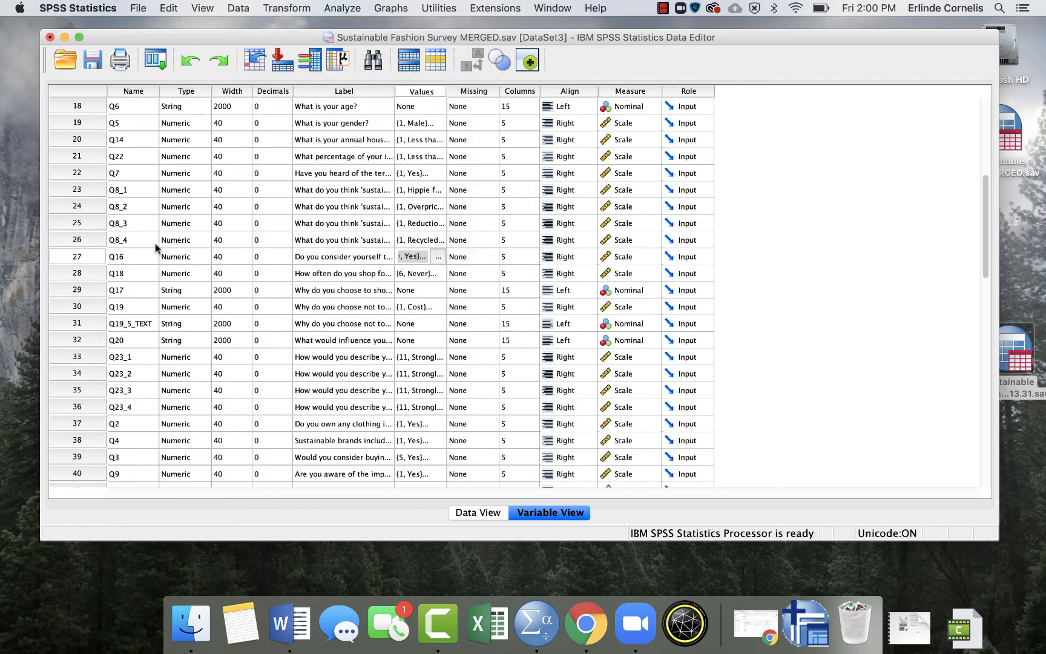
pyautogui.click(328, 259)
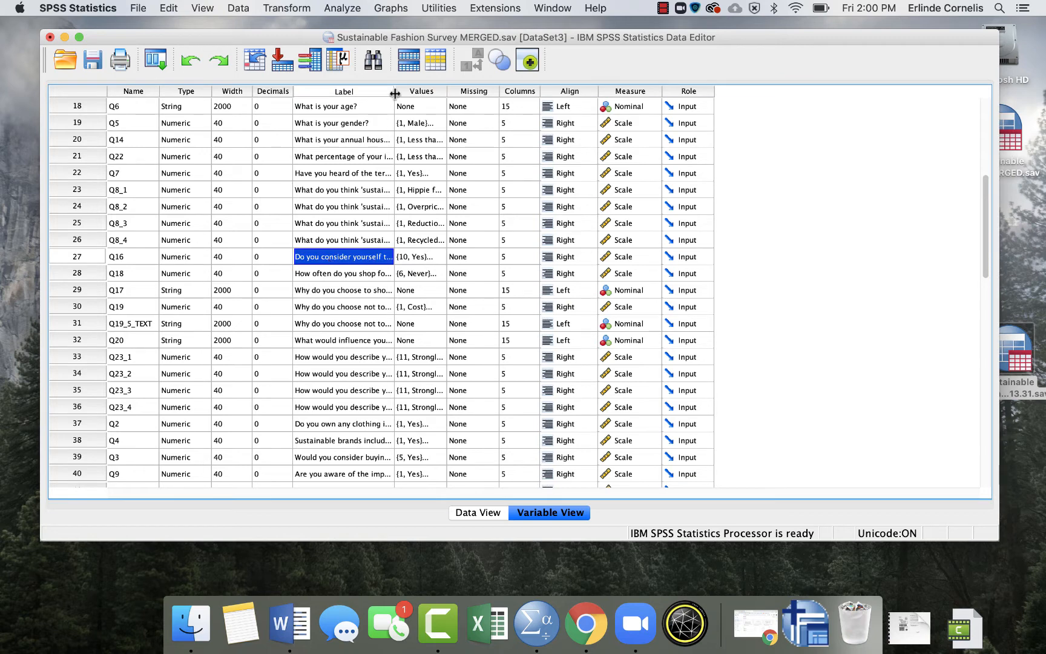
pyautogui.moveTo(395, 90); pyautogui.dragTo(472, 91)
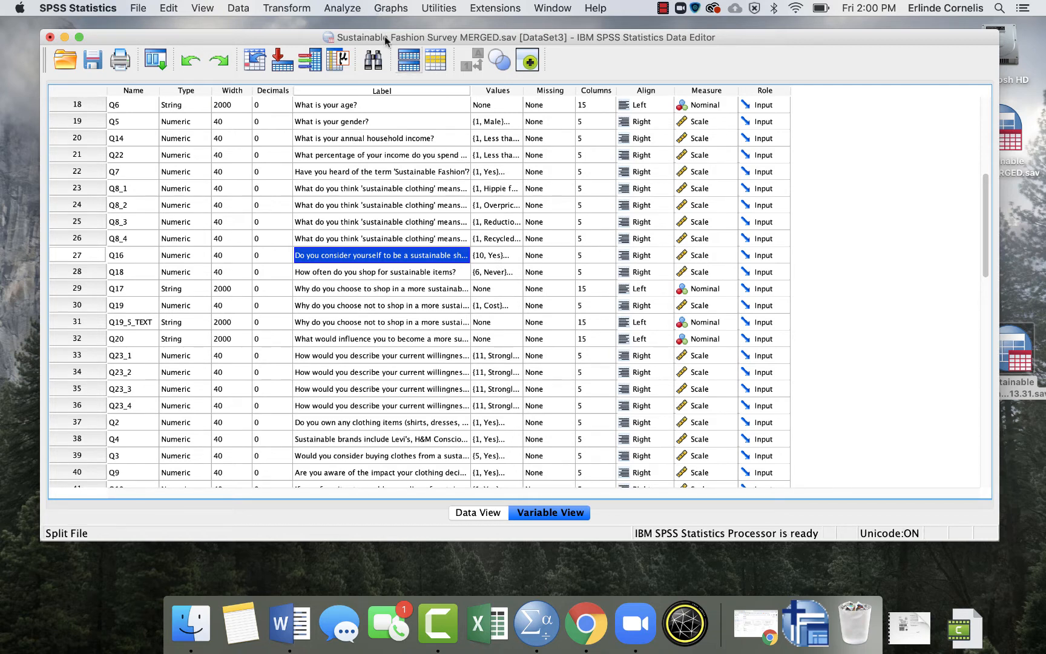
pyautogui.doubleClick(519, 256)
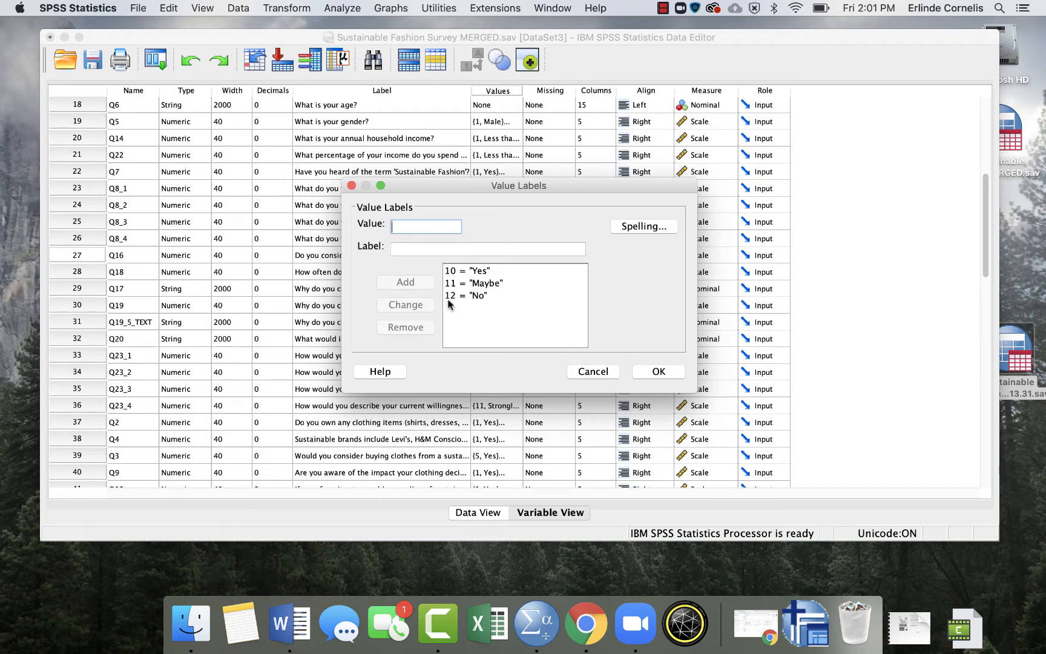
pyautogui.click(659, 373)
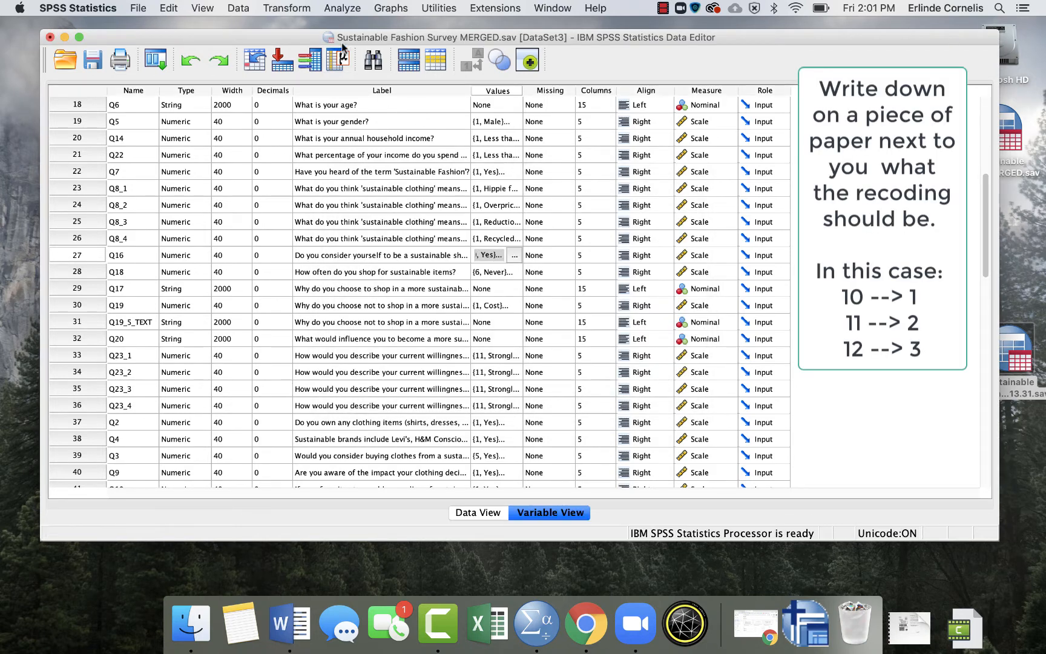
# Step: Start Recode into Same Variables and have its source list display variable names instead of labels
pyautogui.click(337, 8)
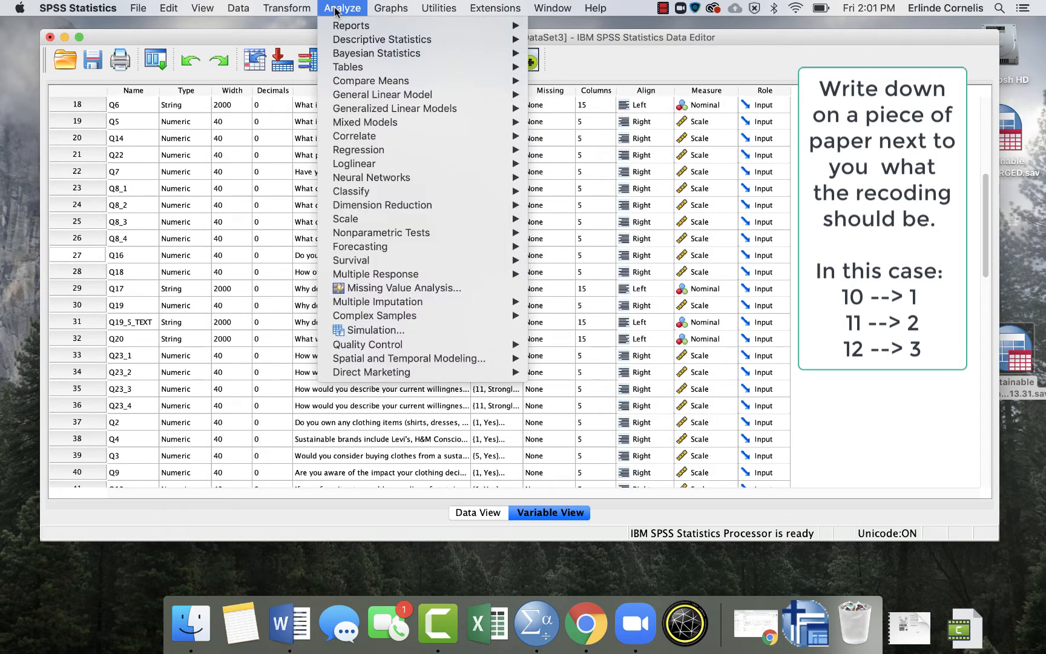
pyautogui.moveTo(284, 8)
pyautogui.click(315, 95)
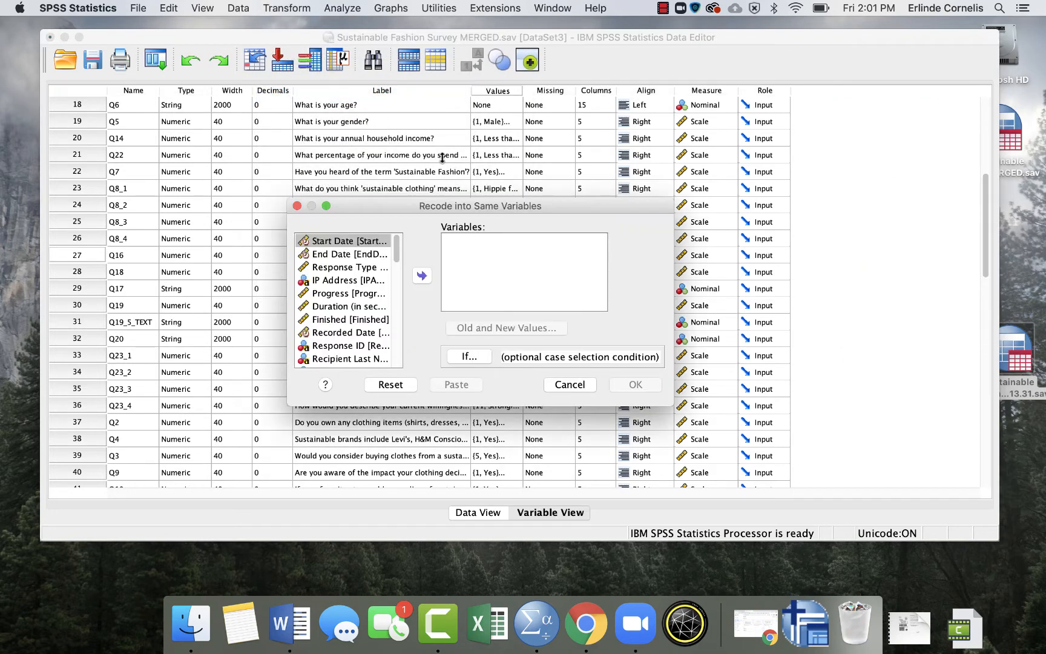
pyautogui.scroll(-5, 356, 302)
pyautogui.scroll(-2, 356, 302)
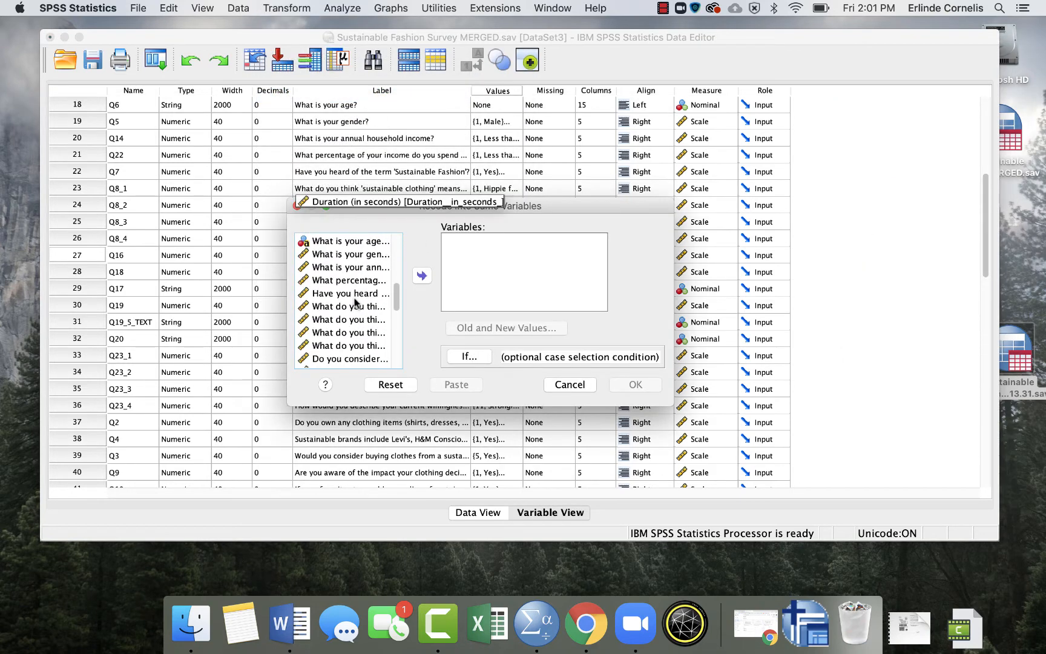
pyautogui.rightClick(347, 321)
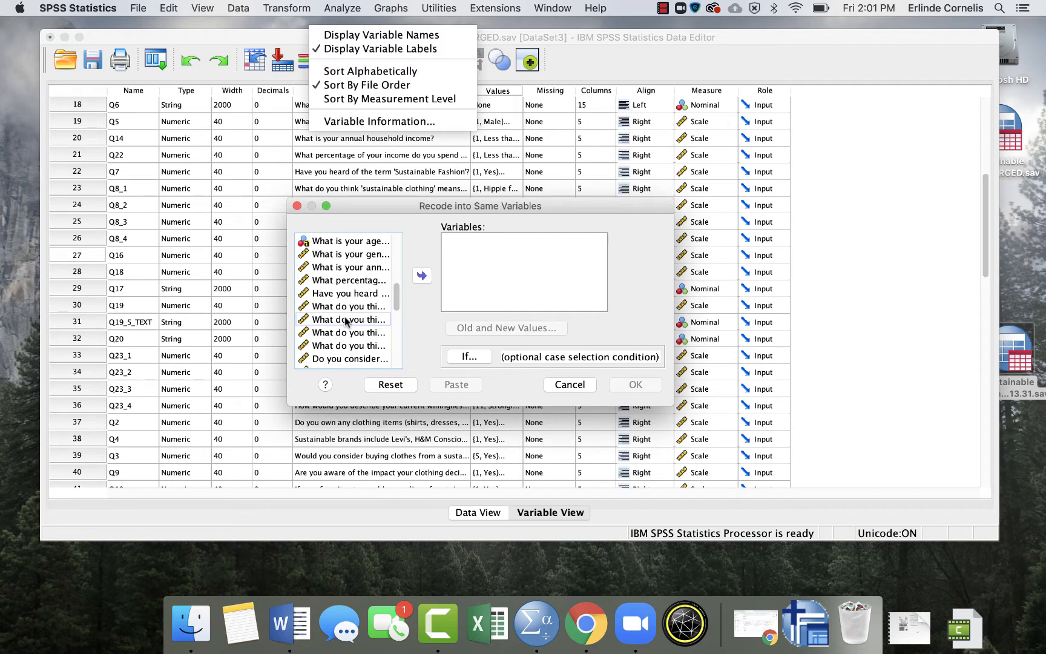
pyautogui.click(379, 35)
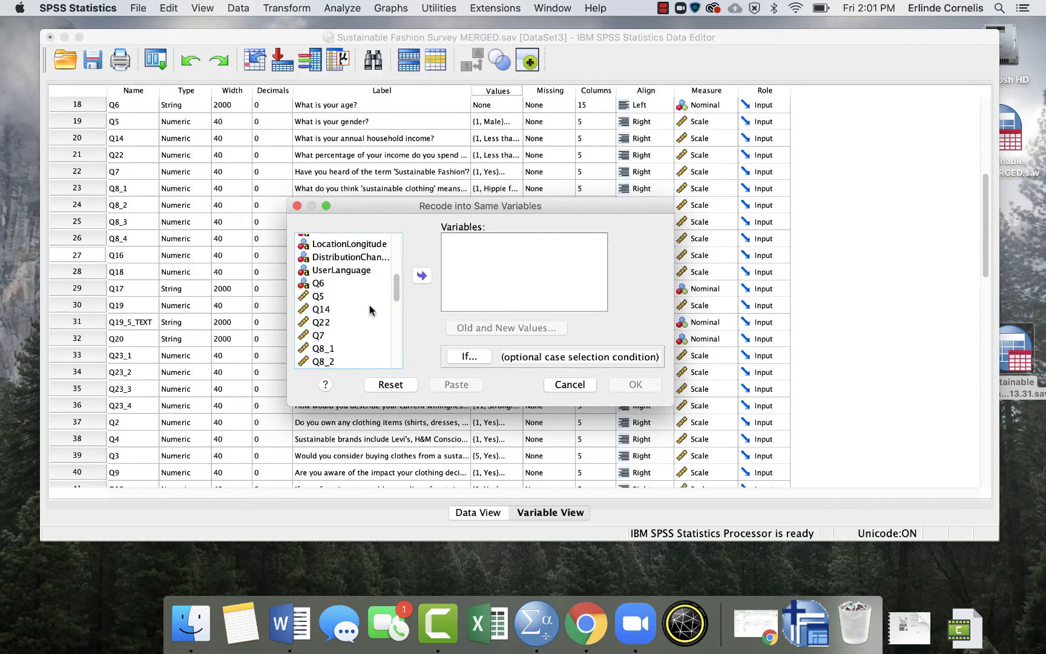
# Step: Add Q16 as the variable to recode
pyautogui.scroll(-8, 348, 327)
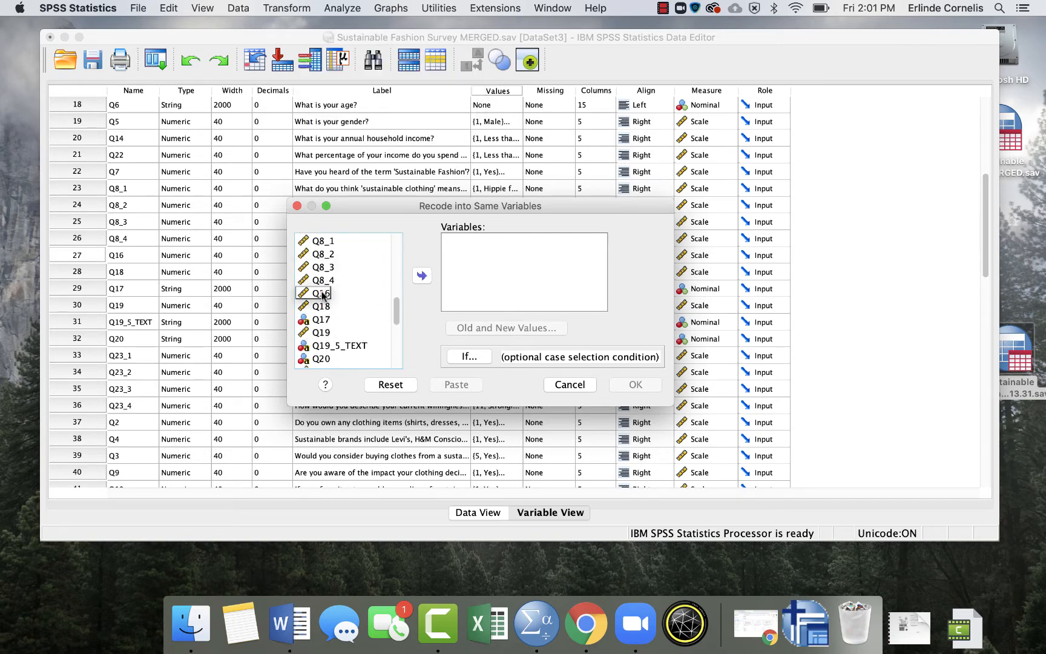
pyautogui.click(323, 294)
pyautogui.click(423, 276)
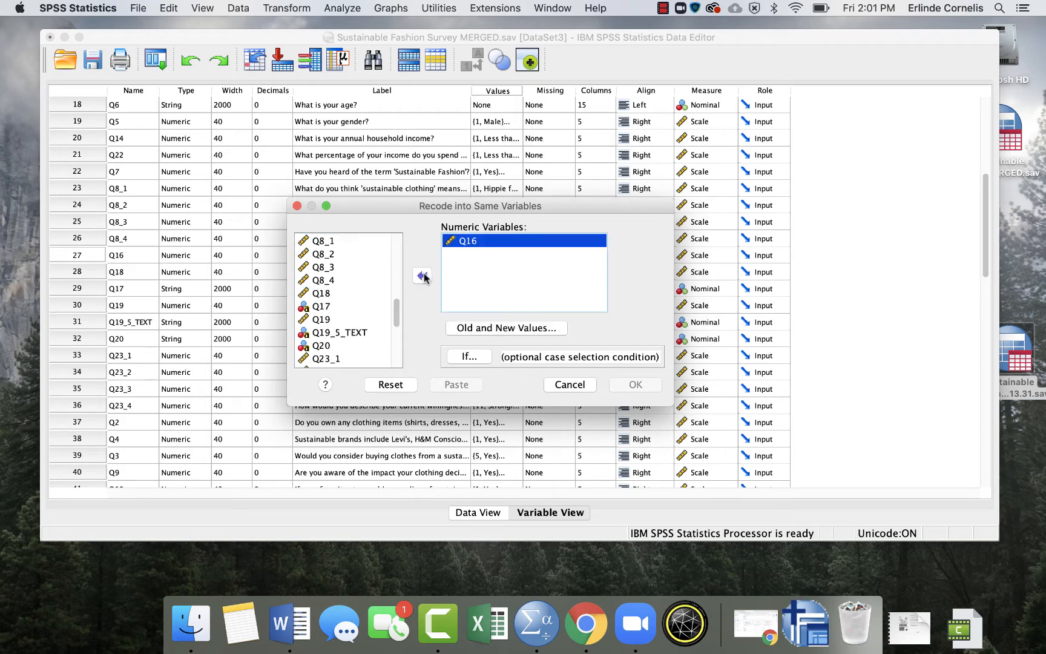
# Step: Define the first two recode rules for Q16: old value 10 becomes 1 and old value 11 becomes 2
pyautogui.click(502, 328)
pyautogui.click(271, 207)
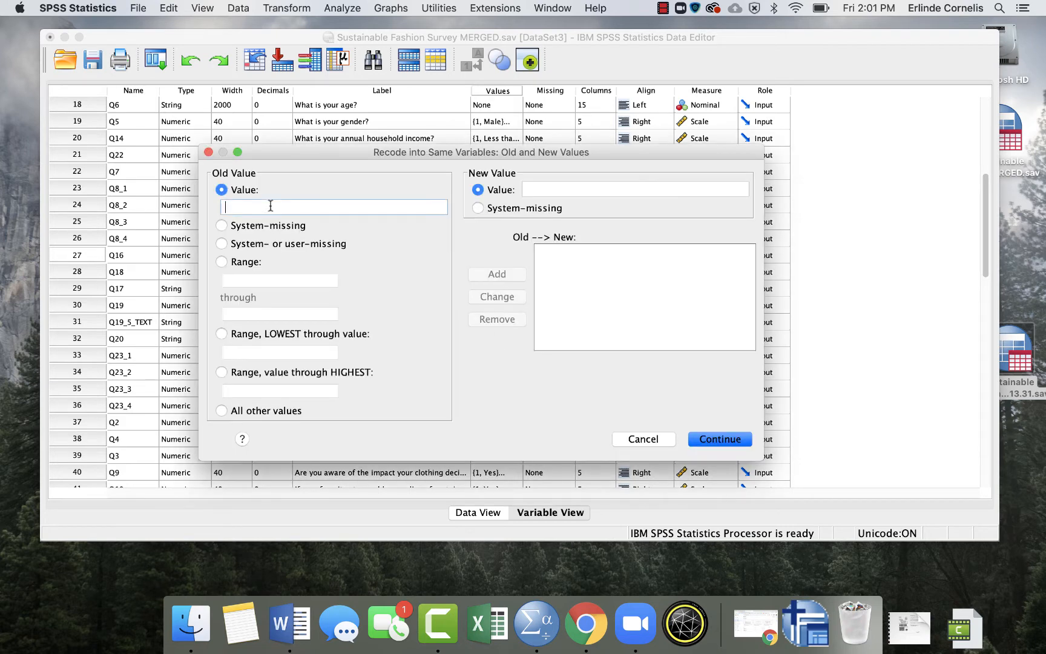
pyautogui.click(563, 191)
pyautogui.write('1')
pyautogui.click(502, 274)
pyautogui.click(276, 207)
pyautogui.click(540, 188)
pyautogui.write('2')
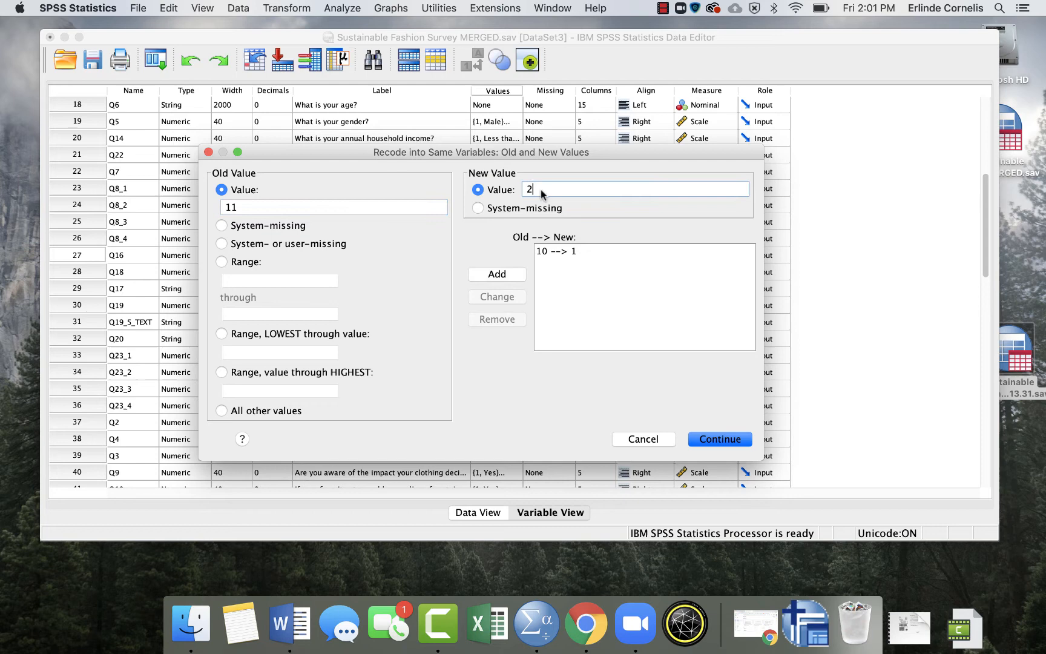
pyautogui.click(494, 274)
# Step: Add the rule recoding old value 12 to 3, run the Q16 recode and minimize the output window
pyautogui.click(338, 207)
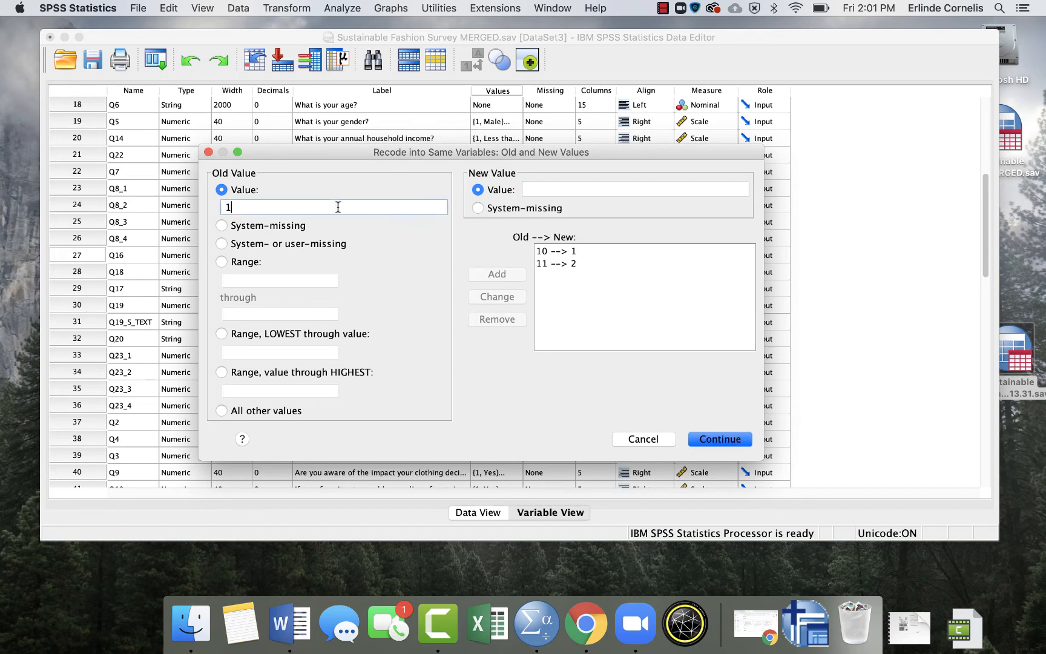
pyautogui.click(561, 193)
pyautogui.write('3')
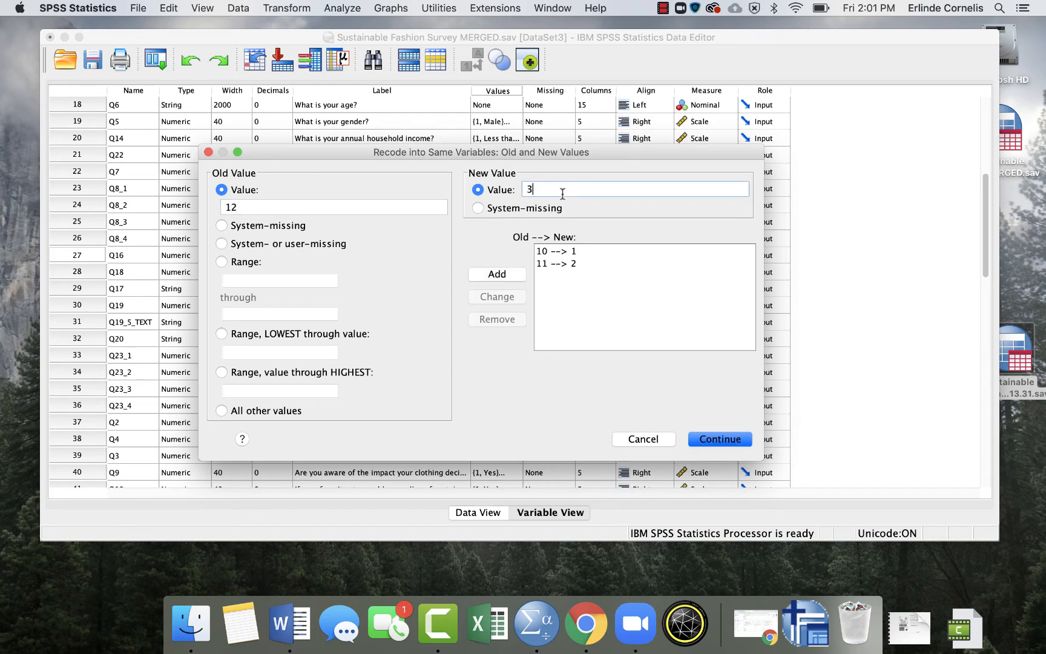
pyautogui.click(502, 275)
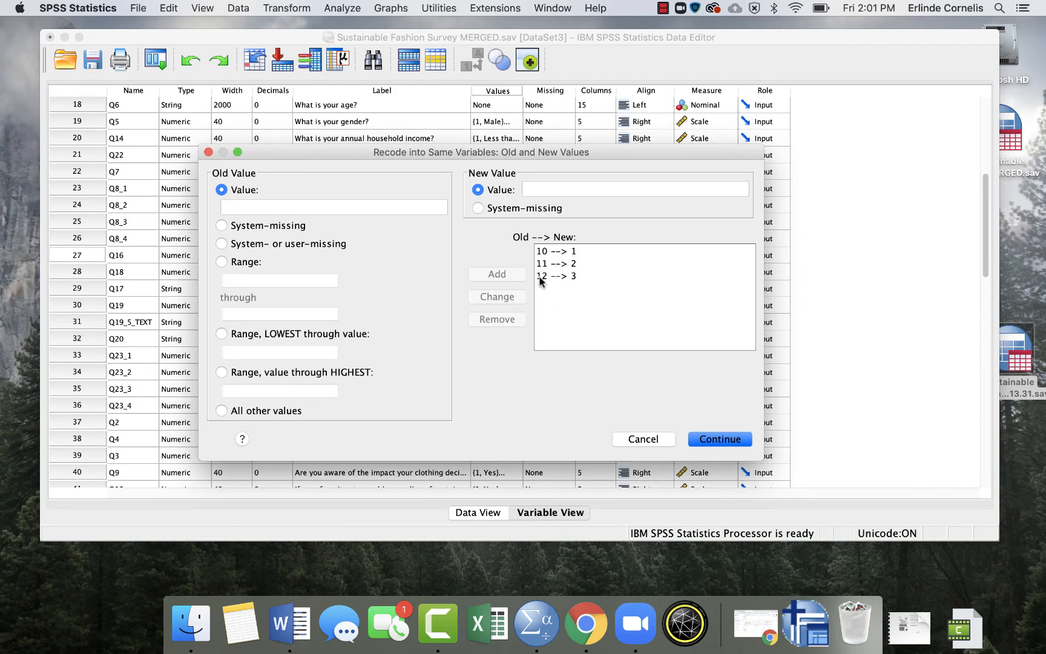
pyautogui.click(715, 441)
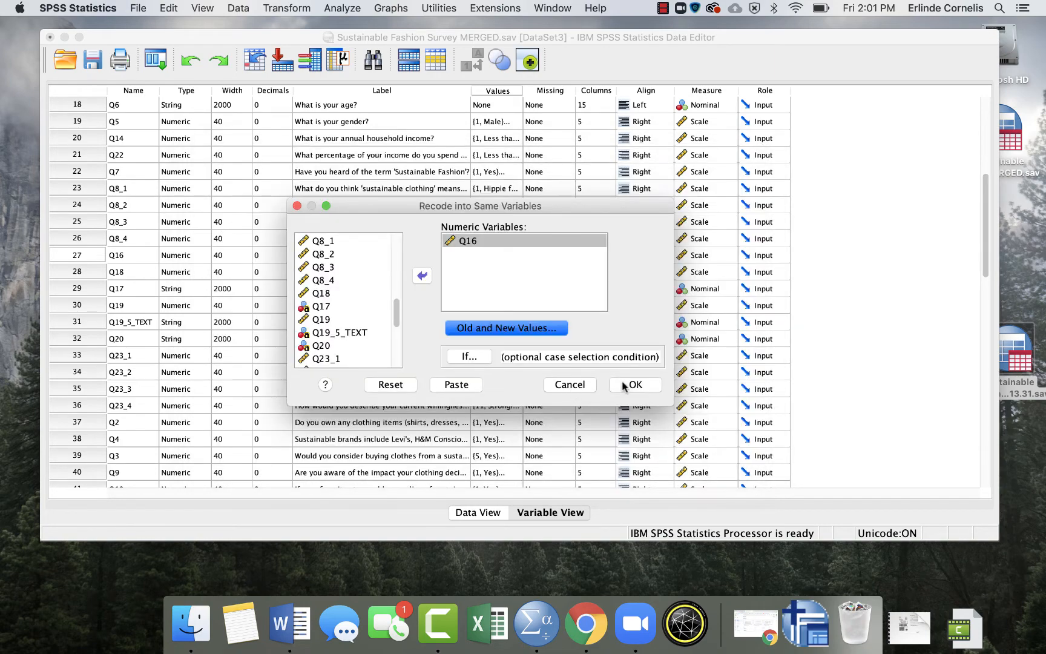
pyautogui.click(631, 386)
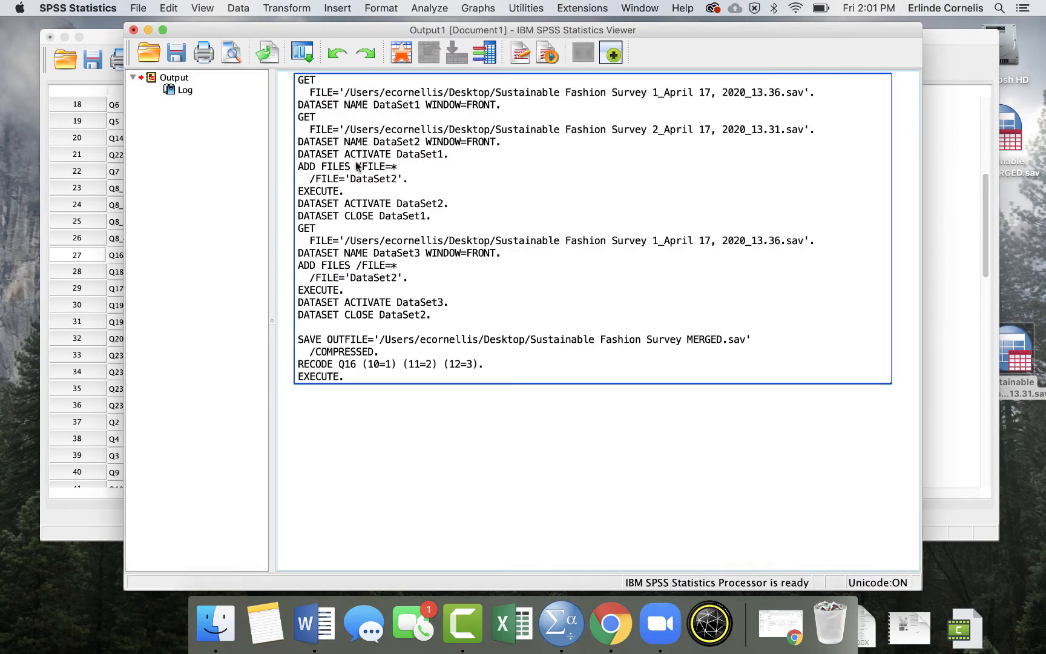
pyautogui.click(148, 30)
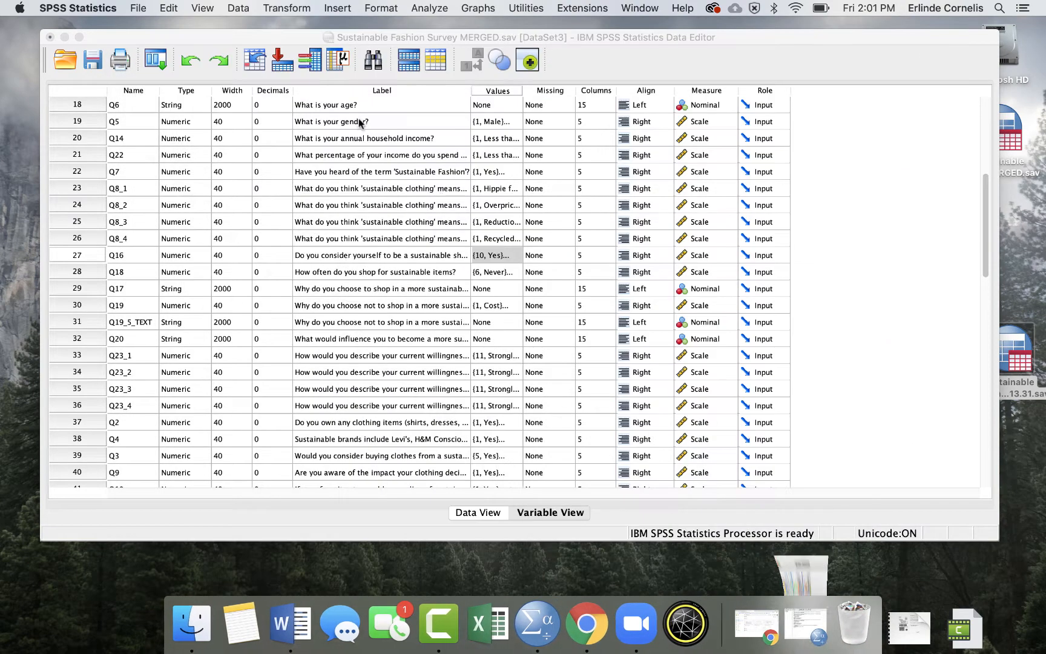
# Step: Change the value of the "Yes" label of Q16 to 1
pyautogui.click(518, 256)
pyautogui.click(475, 271)
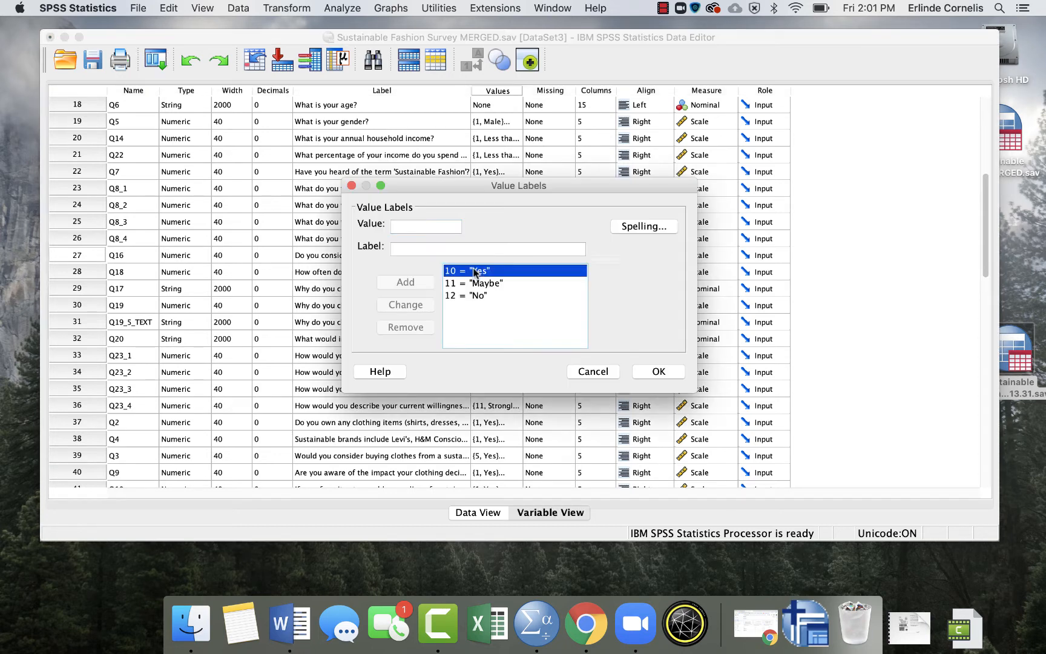
pyautogui.click(407, 226)
pyautogui.press('BackSpace')
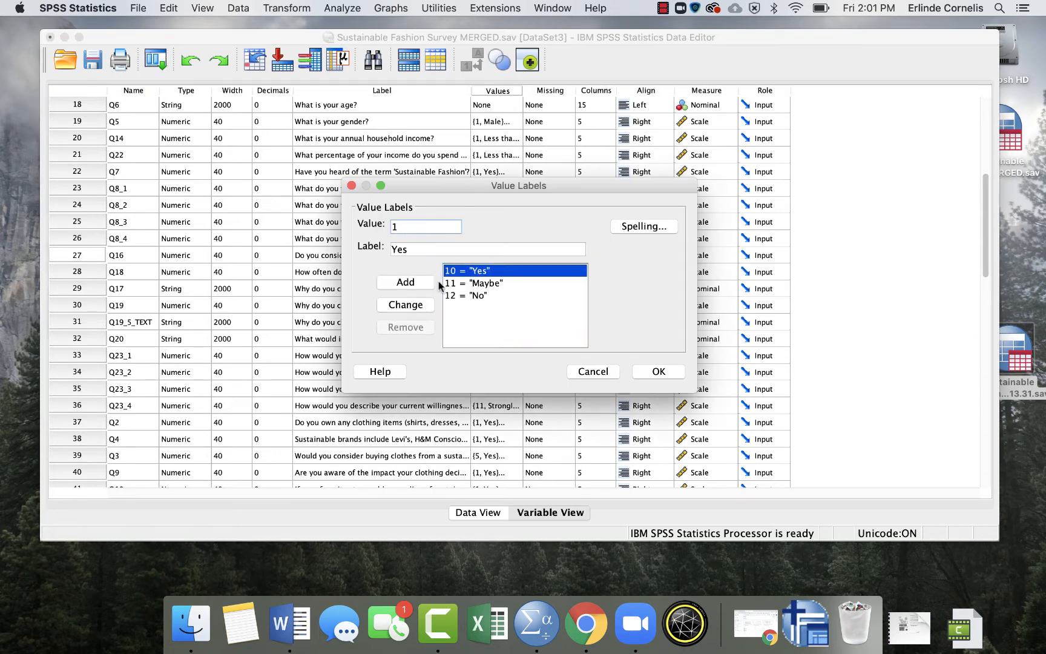
pyautogui.click(403, 306)
# Step: Change the value of the "Maybe" label of Q16 to 2
pyautogui.click(476, 283)
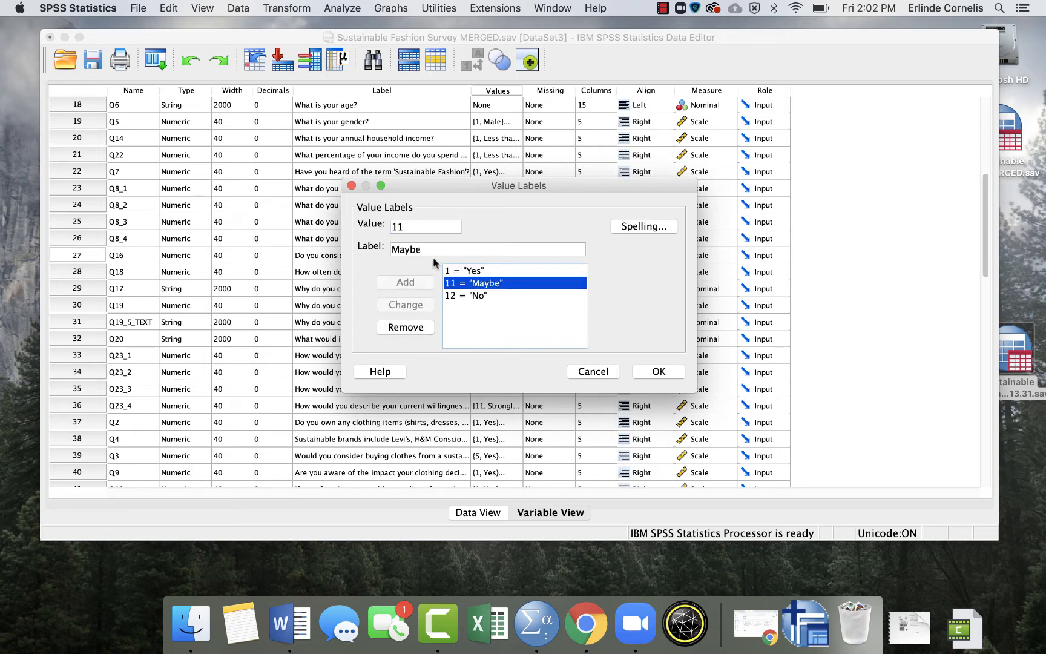
pyautogui.click(406, 225)
pyautogui.press('BackSpace')
pyautogui.press('BackSpace')
pyautogui.write('2')
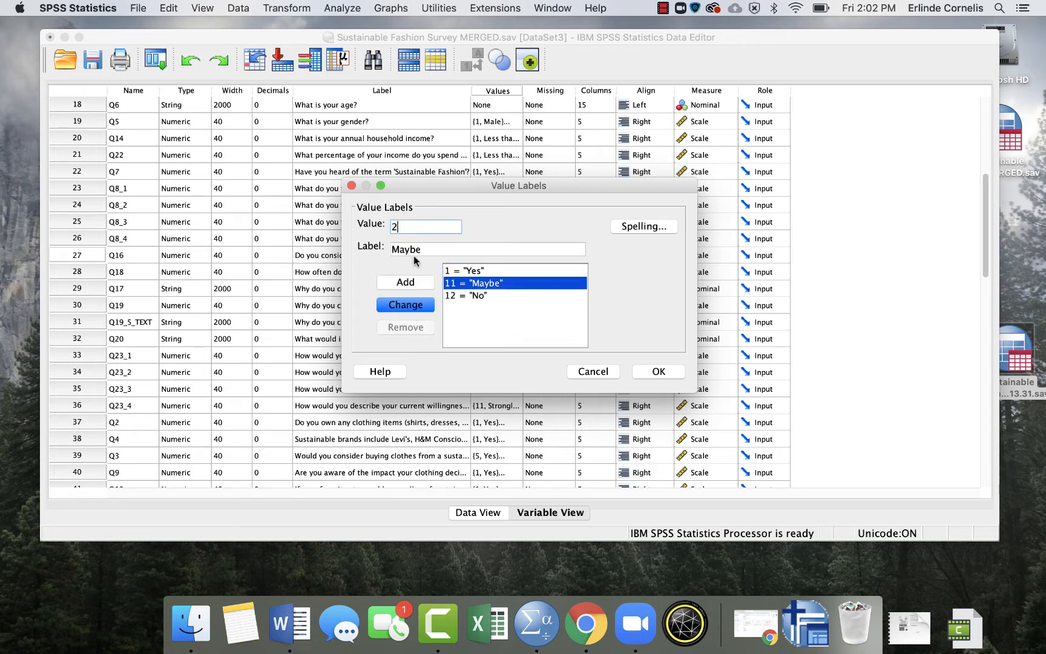
pyautogui.click(404, 305)
# Step: Change the value of the "No" label of Q16 to 3 and apply the revised value labels
pyautogui.click(479, 296)
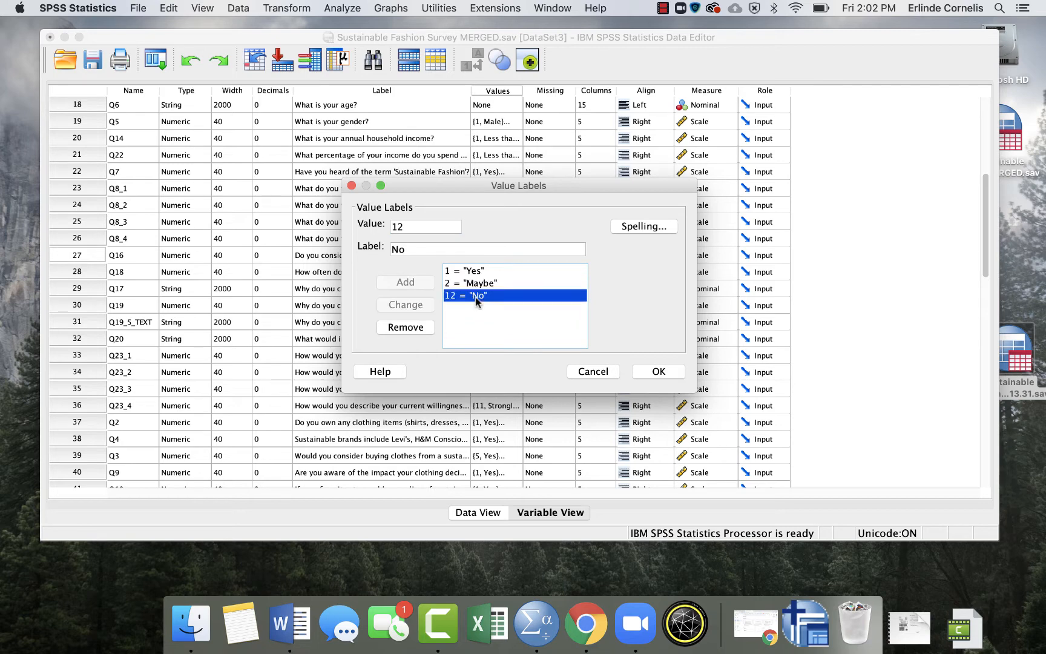
pyautogui.click(401, 227)
pyautogui.press('BackSpace')
pyautogui.press('BackSpace')
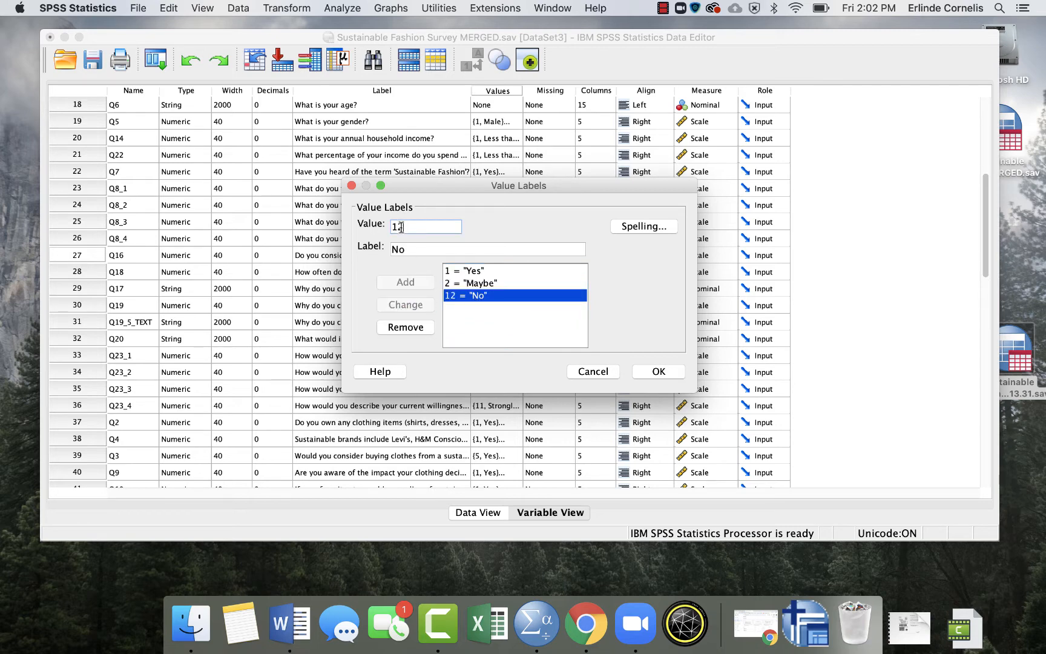
pyautogui.write('3')
pyautogui.click(404, 306)
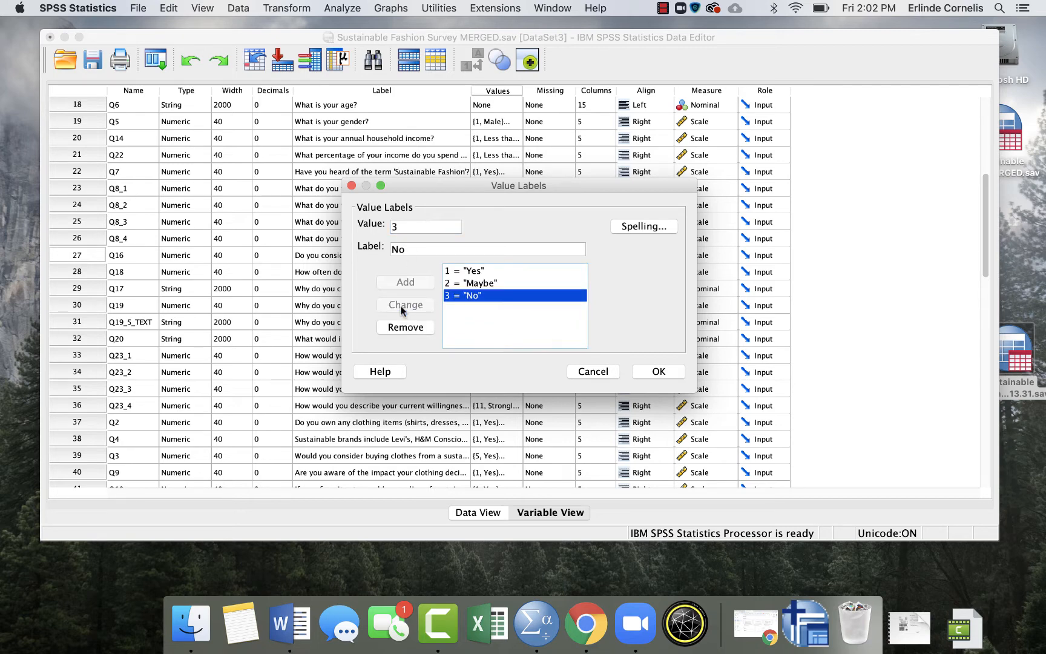
pyautogui.click(659, 371)
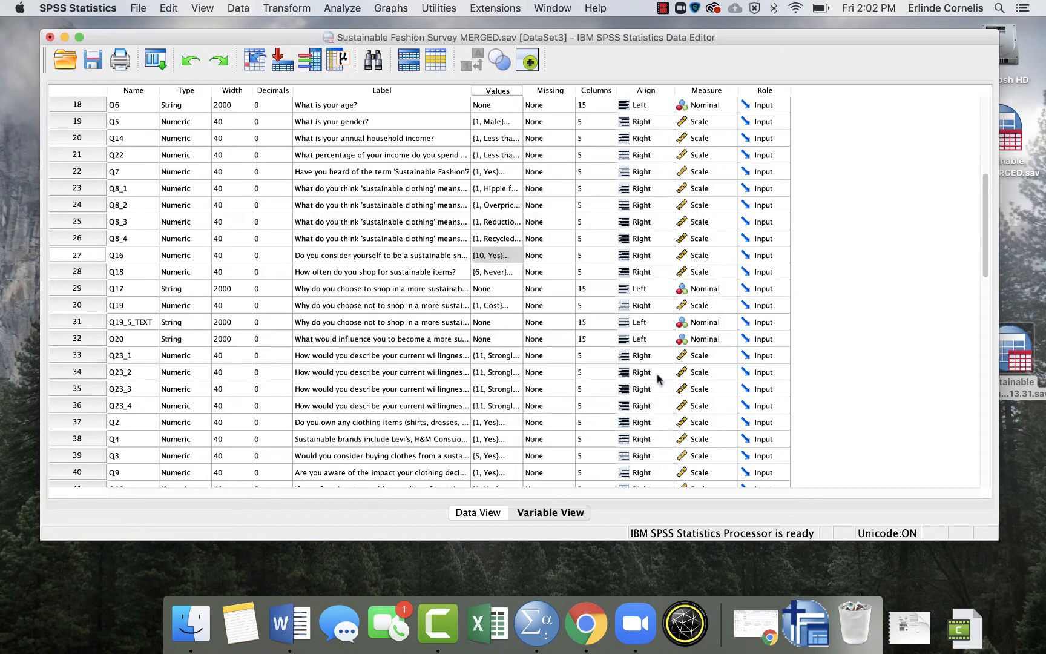
# Step: Review the value labels of Q18 and try to change the value of the "Never" label to 1
pyautogui.click(493, 270)
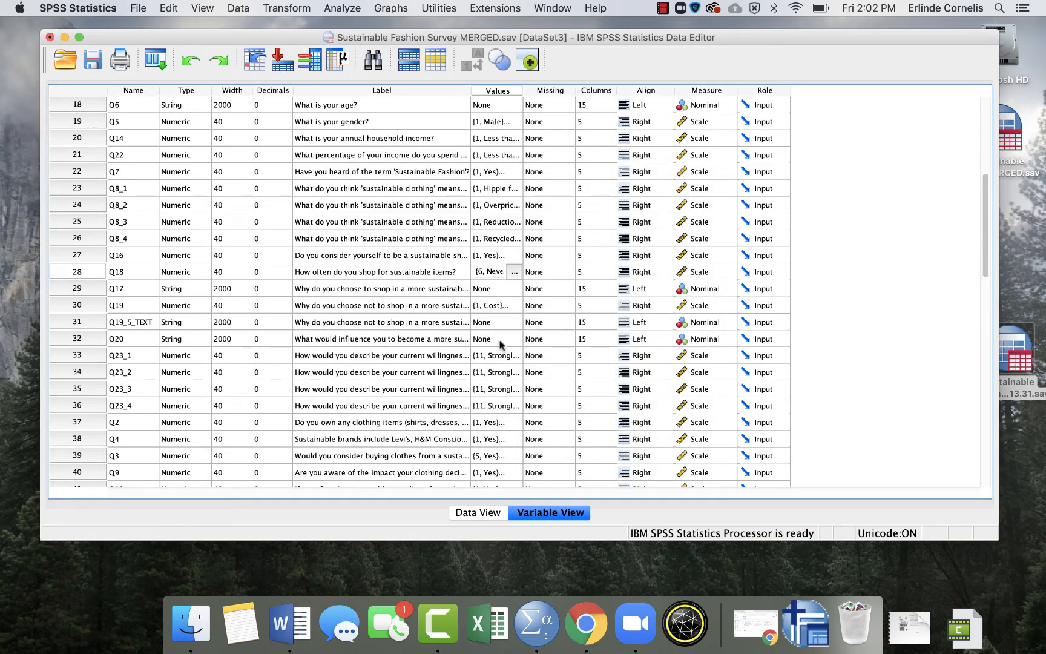
pyautogui.click(514, 272)
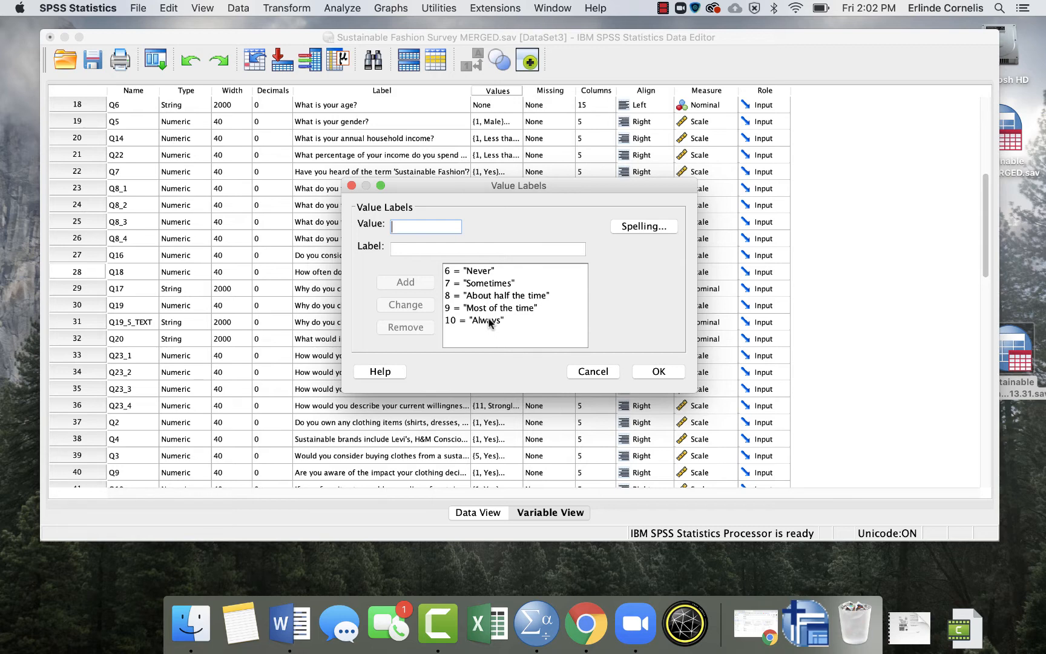
pyautogui.click(509, 326)
pyautogui.click(451, 272)
pyautogui.click(471, 273)
pyautogui.doubleClick(413, 227)
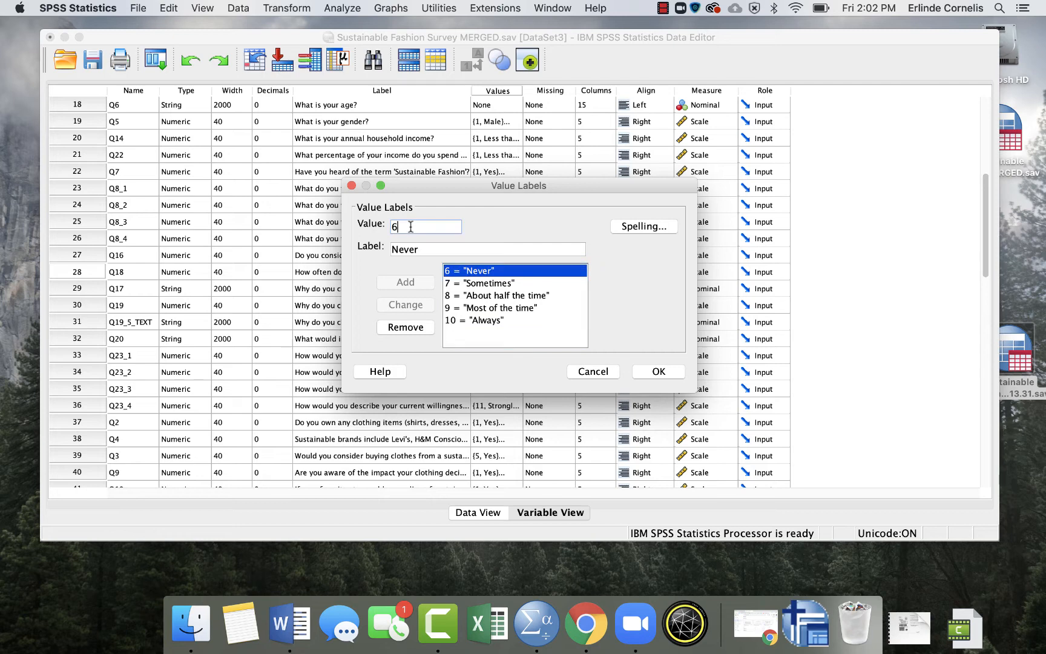
pyautogui.write('1')
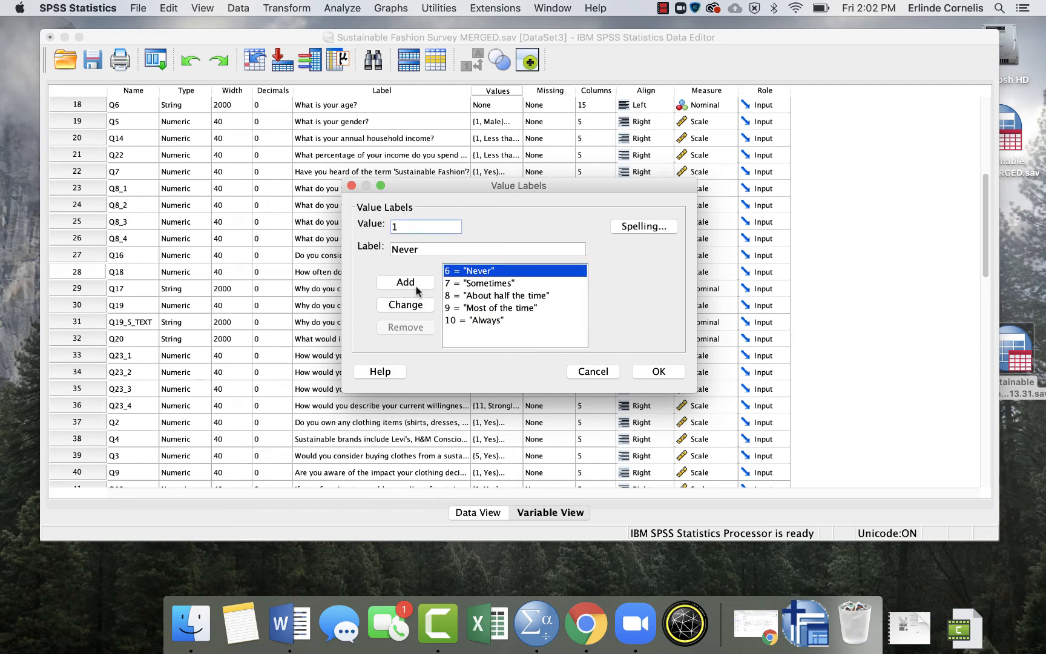
pyautogui.press('BackSpace')
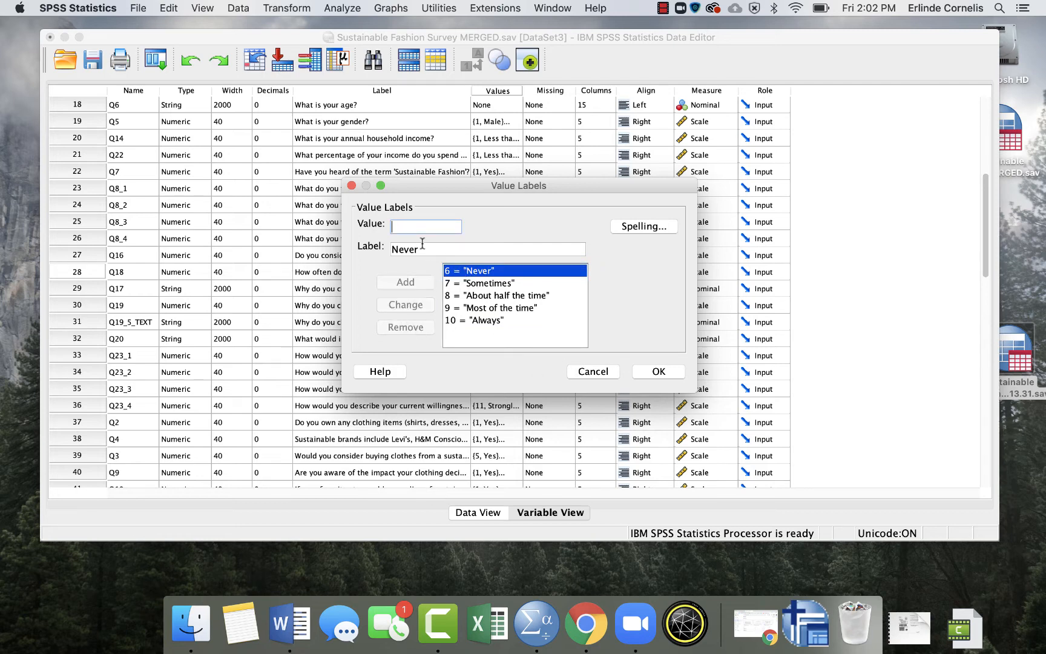
pyautogui.write('6')
pyautogui.click(595, 371)
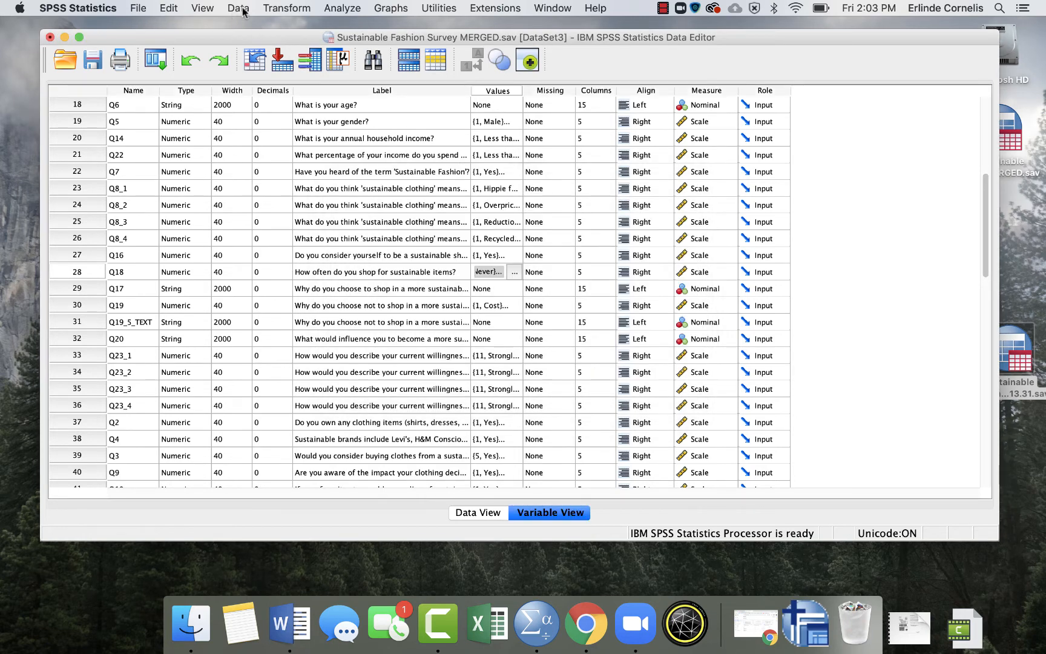
pyautogui.click(286, 9)
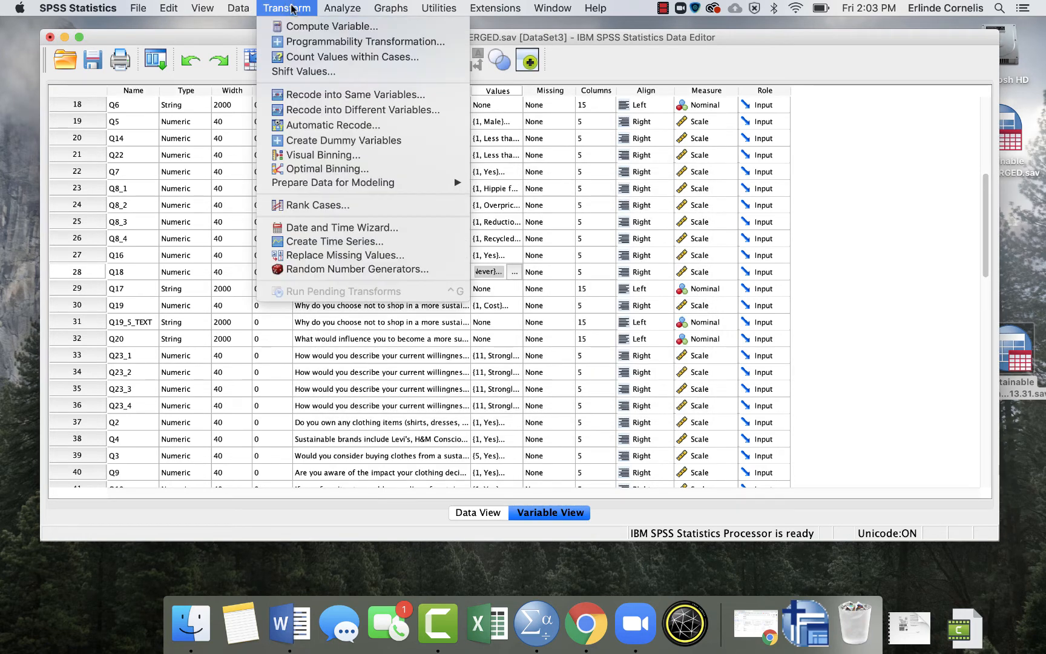
pyautogui.click(341, 95)
pyautogui.click(463, 243)
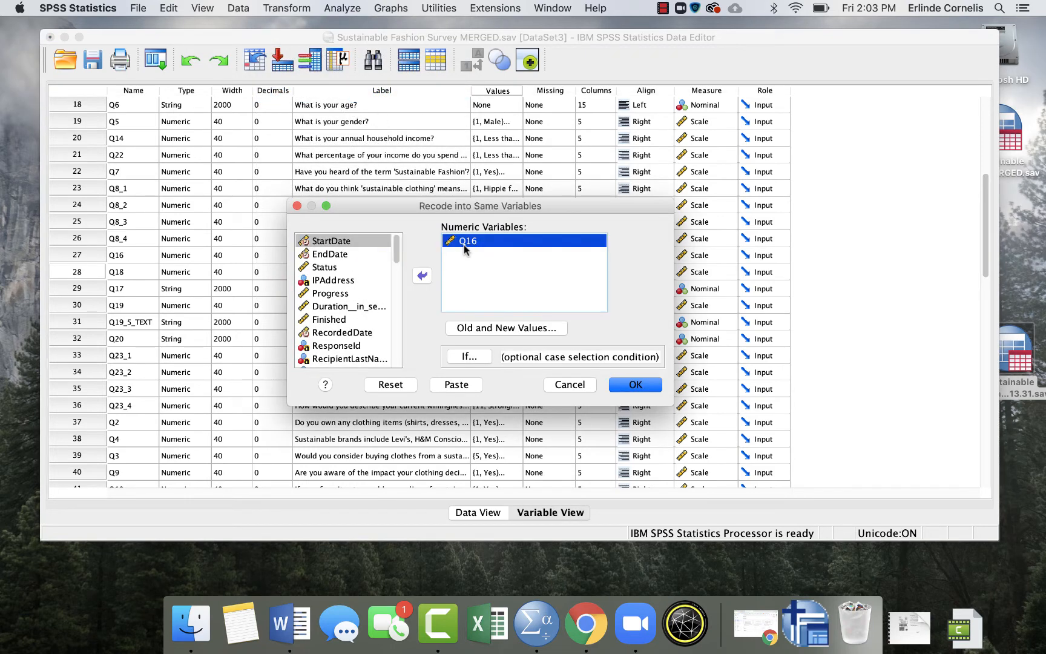
pyautogui.click(422, 276)
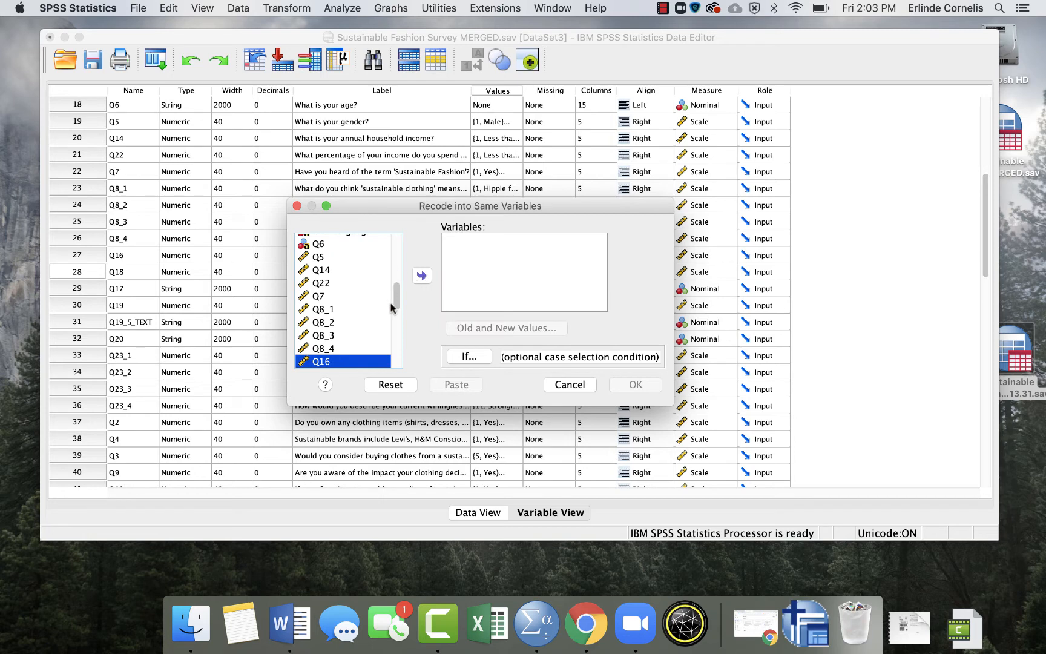
pyautogui.moveTo(395, 302); pyautogui.dragTo(394, 322)
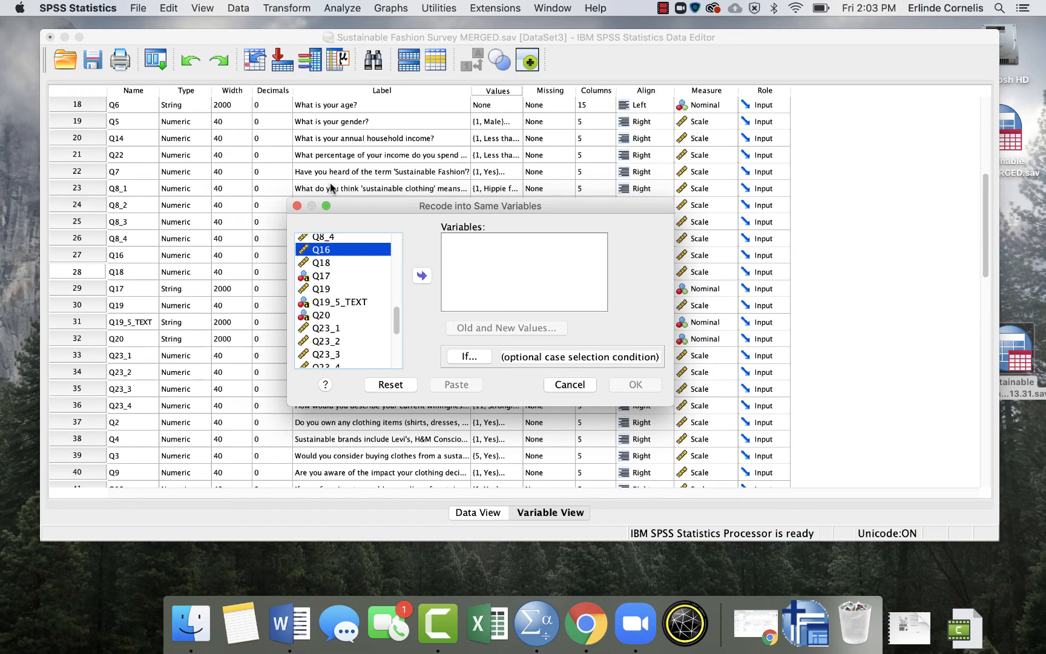
pyautogui.click(570, 386)
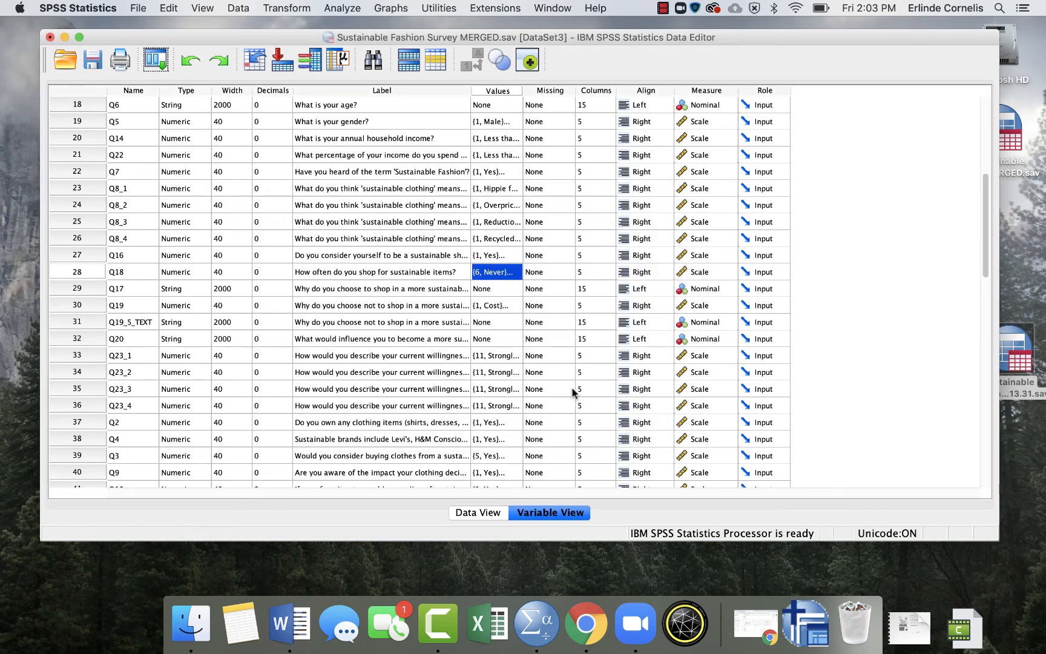
# Step: Examine the value labels of Q18, Q23_1 and Q23_2 for irregular coding
pyautogui.click(515, 271)
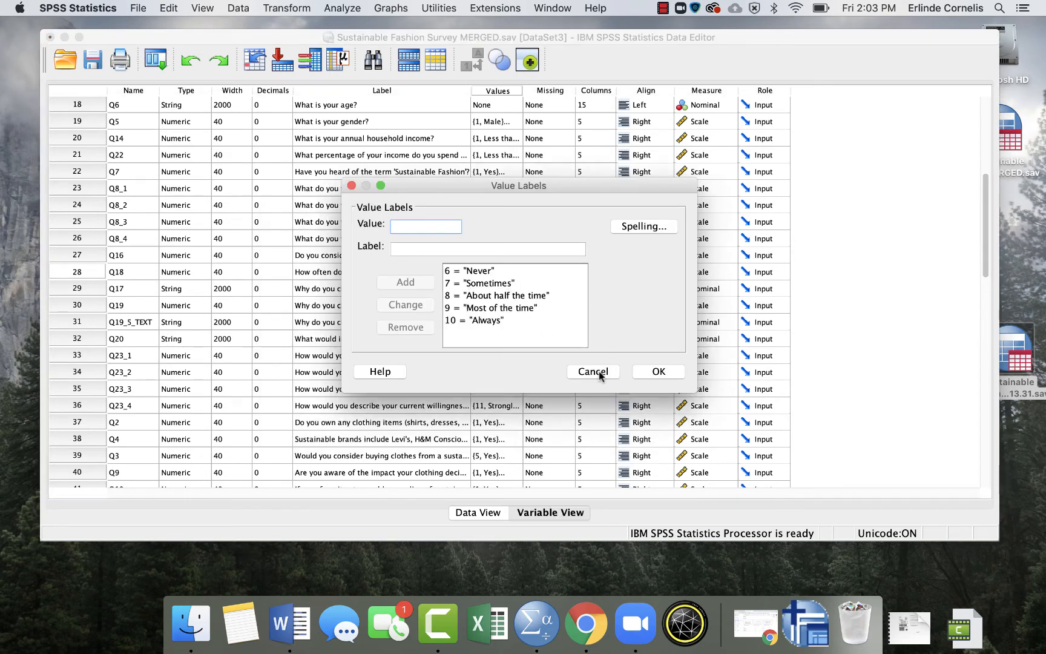
pyautogui.click(599, 371)
pyautogui.click(508, 356)
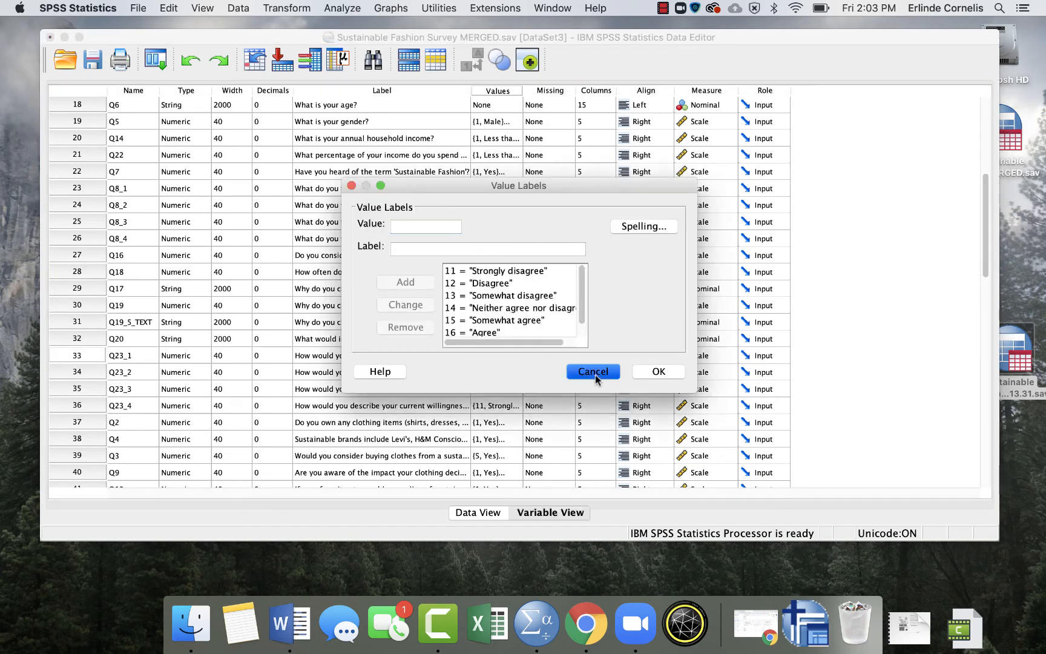
pyautogui.click(594, 371)
pyautogui.click(502, 371)
pyautogui.click(514, 372)
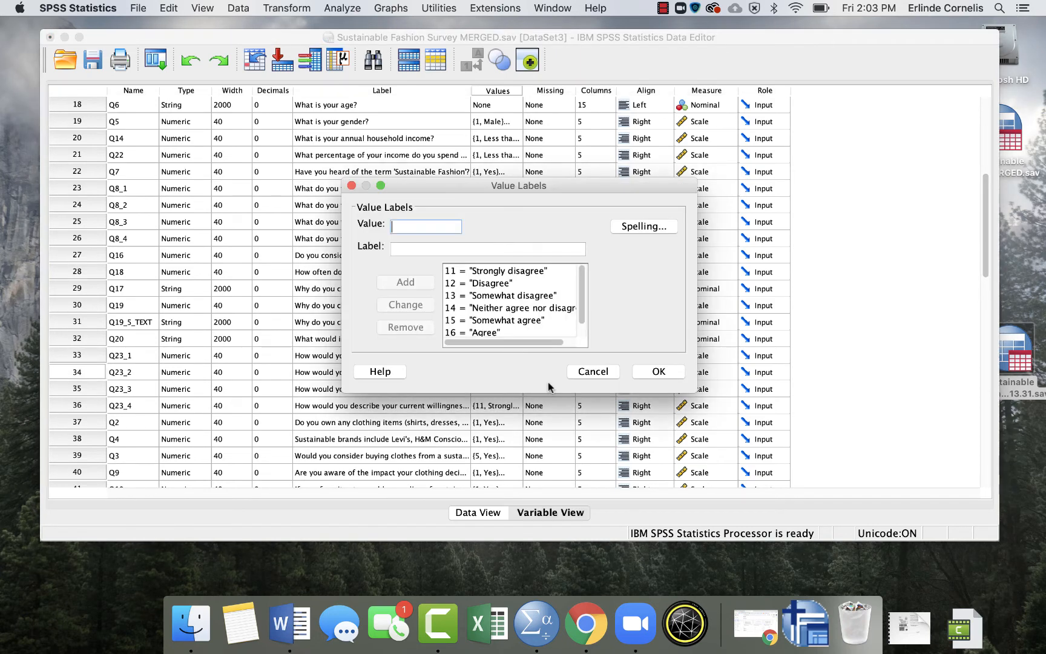
pyautogui.click(593, 371)
pyautogui.click(501, 388)
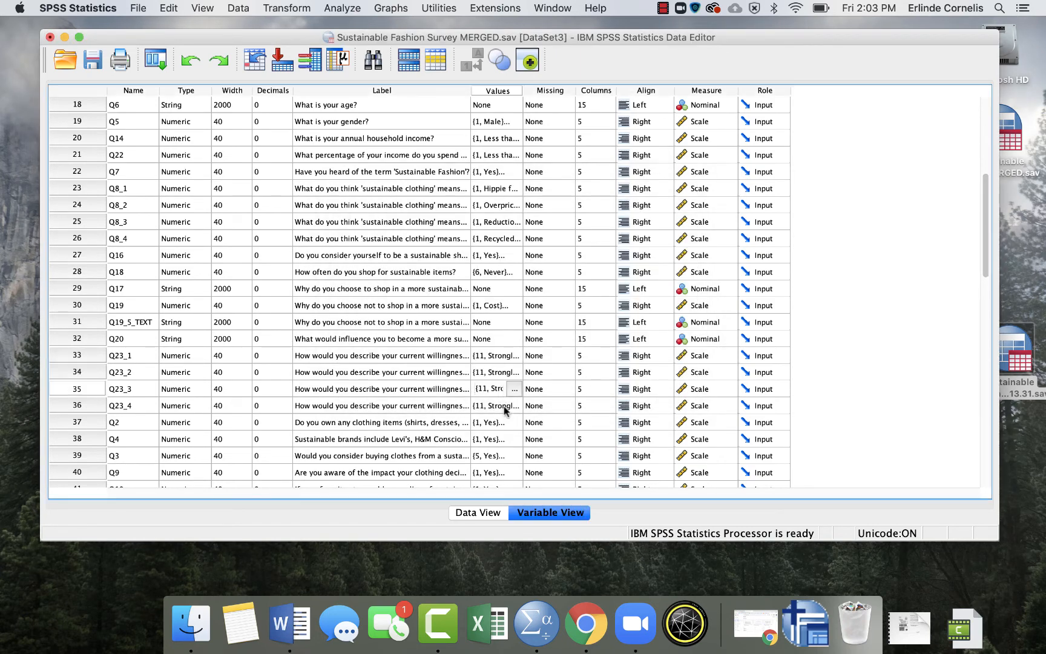
# Step: Examine the full agreement scale in the value labels of Q23_1 and the value labels of Q12
pyautogui.click(504, 357)
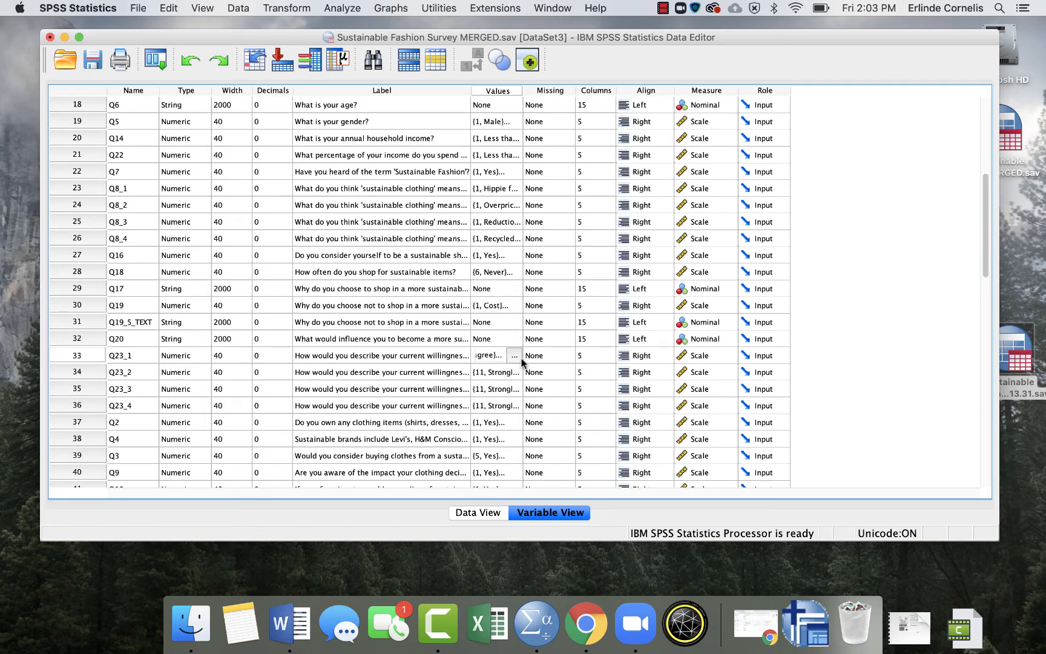
pyautogui.click(513, 357)
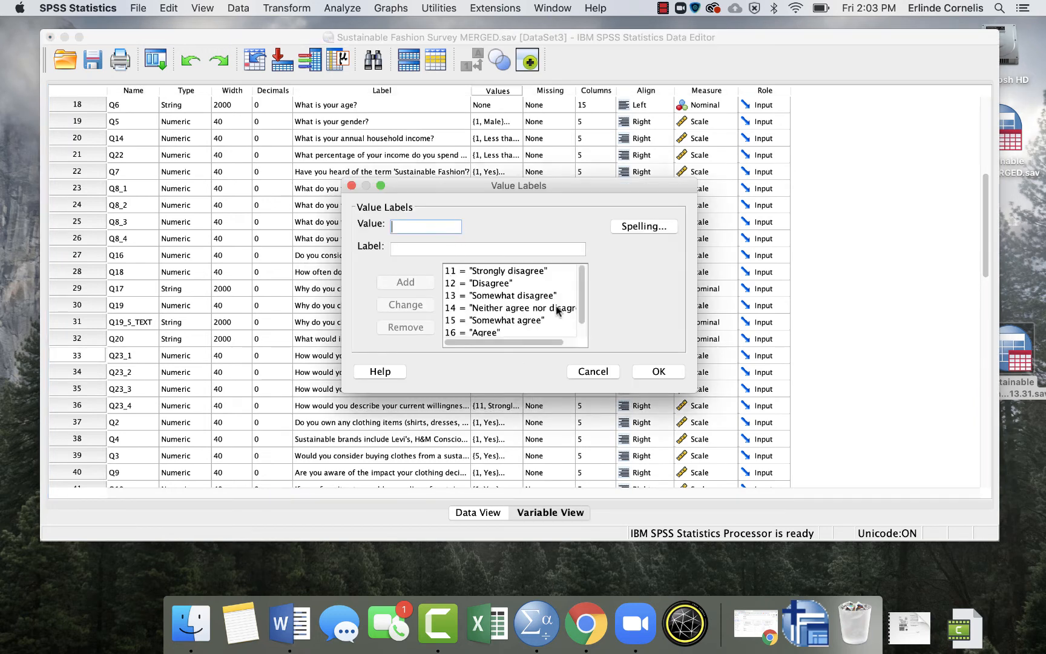
pyautogui.moveTo(580, 303); pyautogui.dragTo(581, 324)
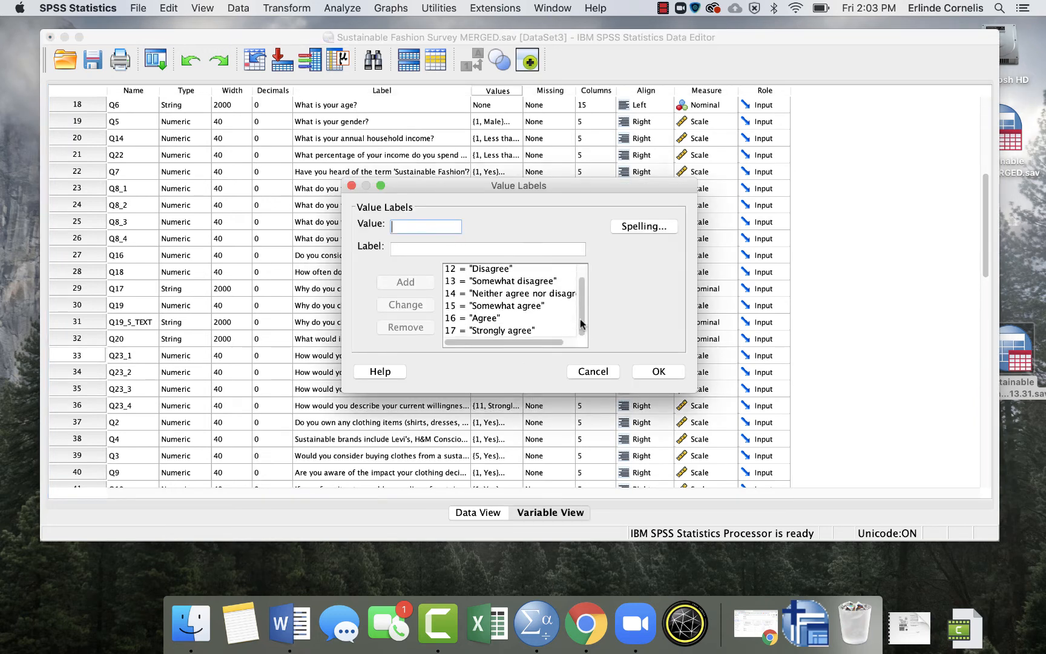
pyautogui.click(658, 371)
pyautogui.scroll(-5, 506, 390)
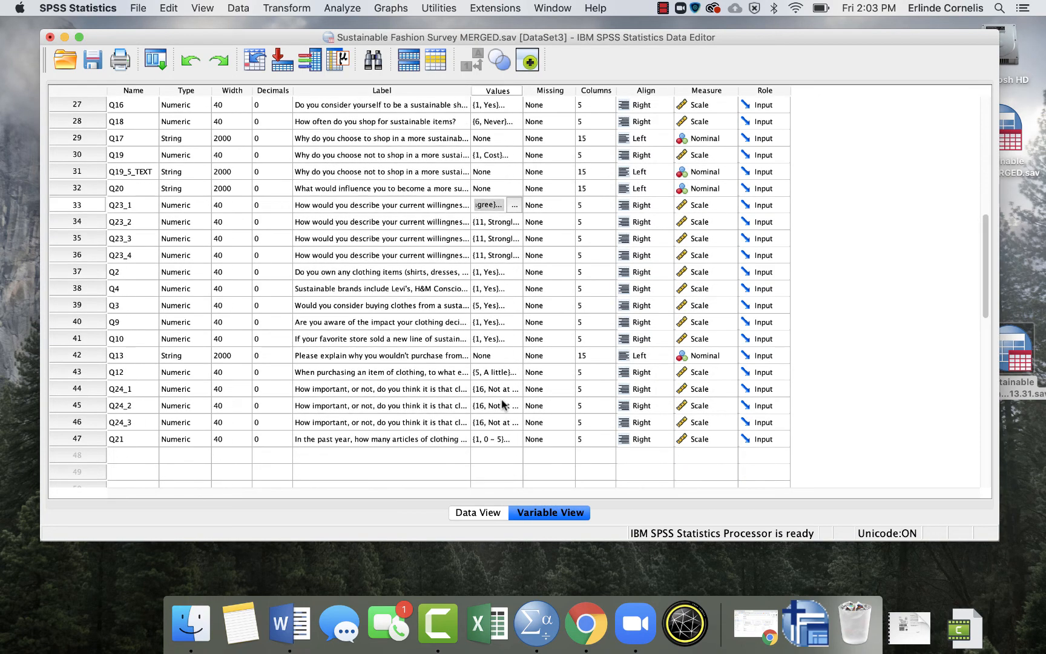
pyautogui.click(505, 374)
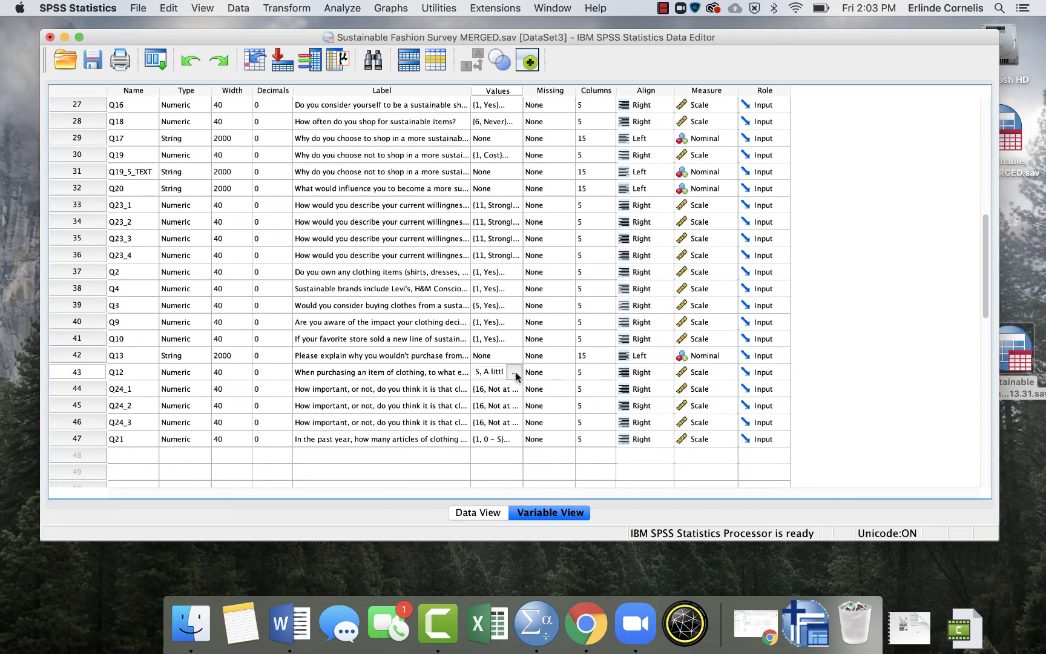
pyautogui.click(514, 372)
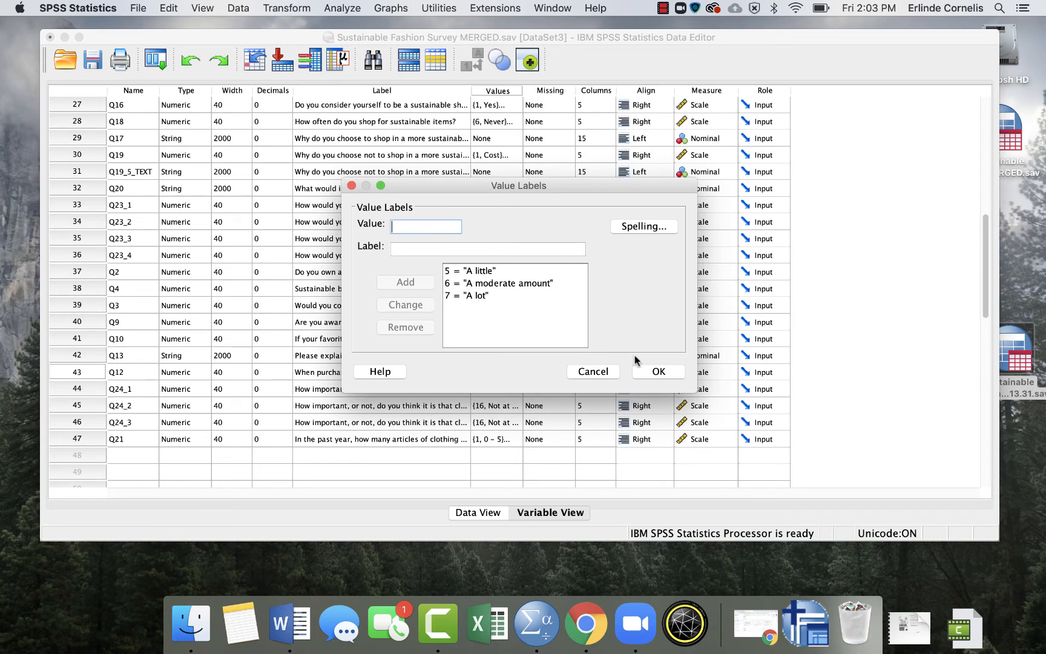
pyautogui.click(660, 370)
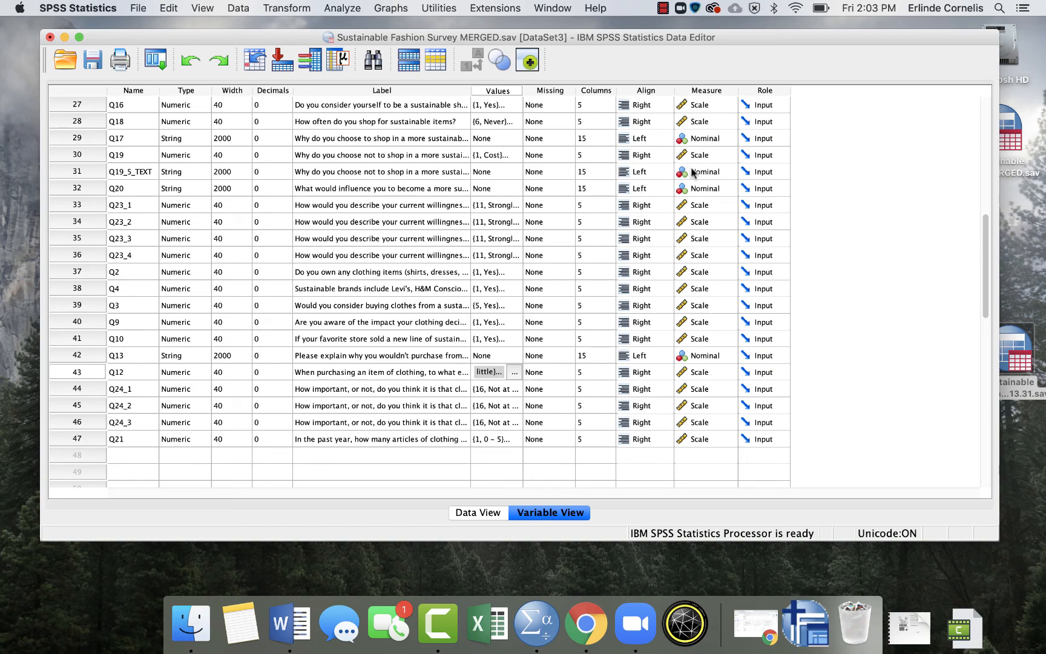
# Step: Change the variable type of the age question Q6 to Numeric
pyautogui.scroll(5, 693, 173)
pyautogui.scroll(-2, 693, 172)
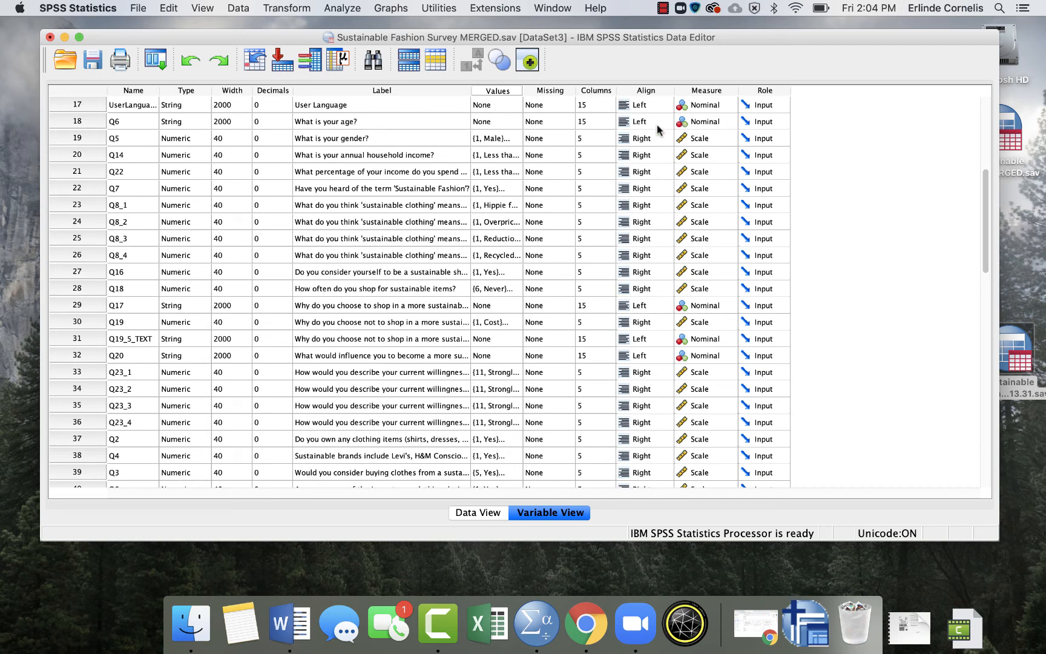
pyautogui.click(195, 122)
pyautogui.click(200, 121)
pyautogui.click(367, 193)
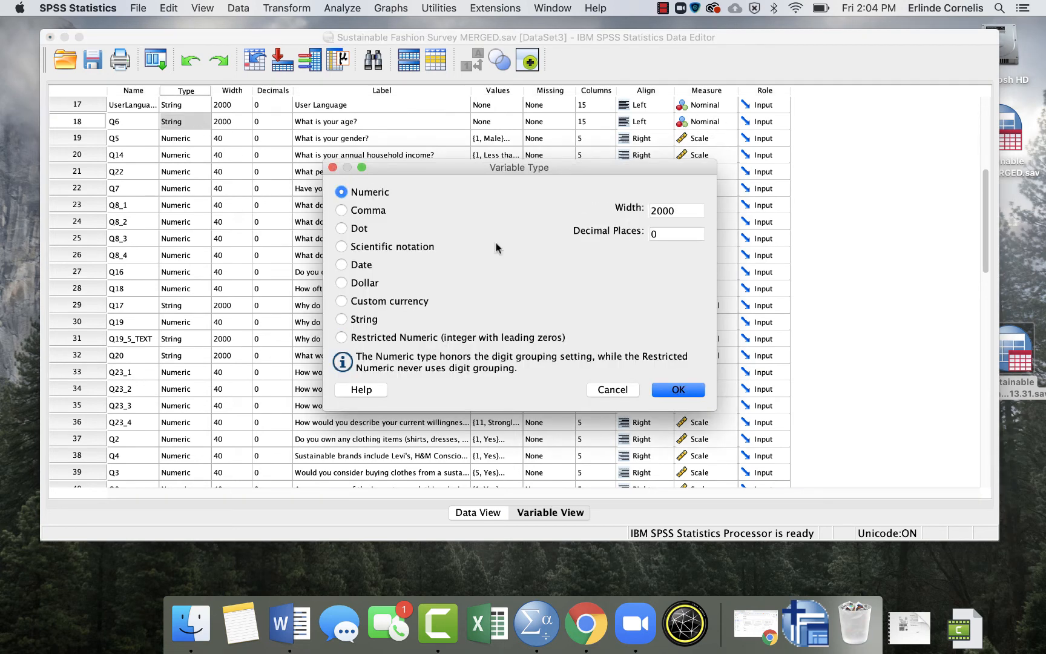
pyautogui.click(680, 389)
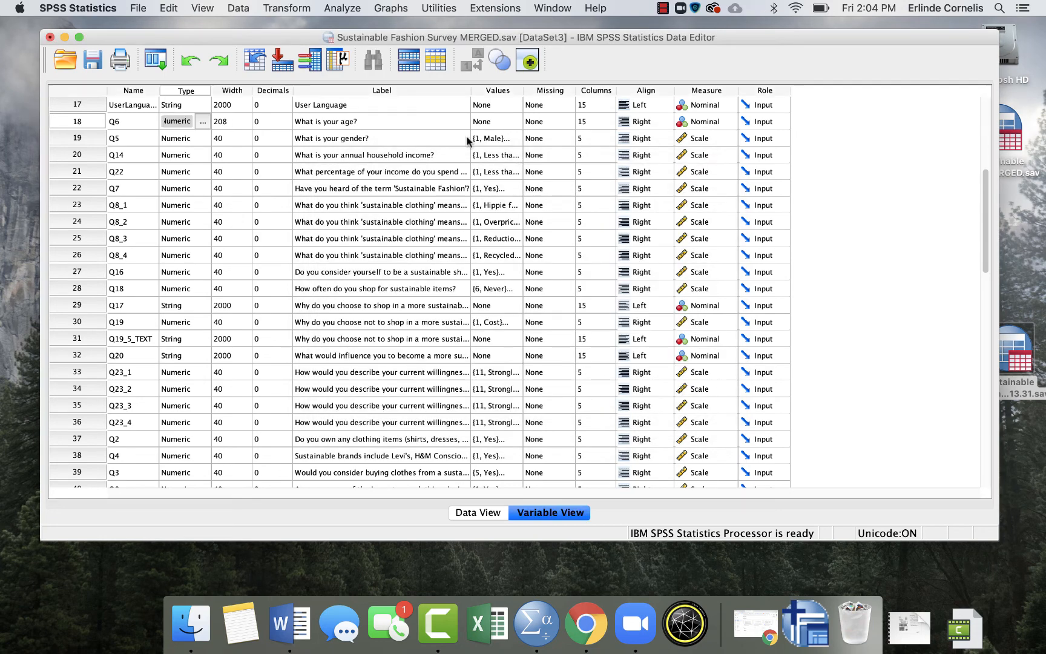
# Step: Set the measurement level of the age question Q6 to Scale
pyautogui.click(715, 126)
pyautogui.click(717, 123)
pyautogui.click(700, 96)
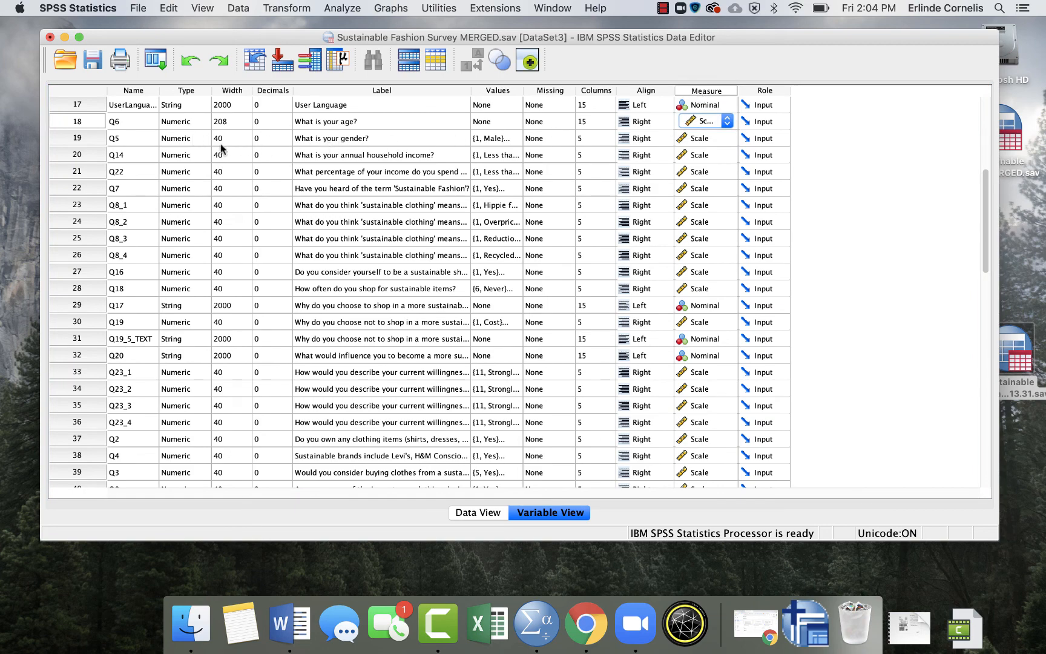
# Step: Check the variable type of the gender question Q5 and set its measurement level to Nominal
pyautogui.click(200, 139)
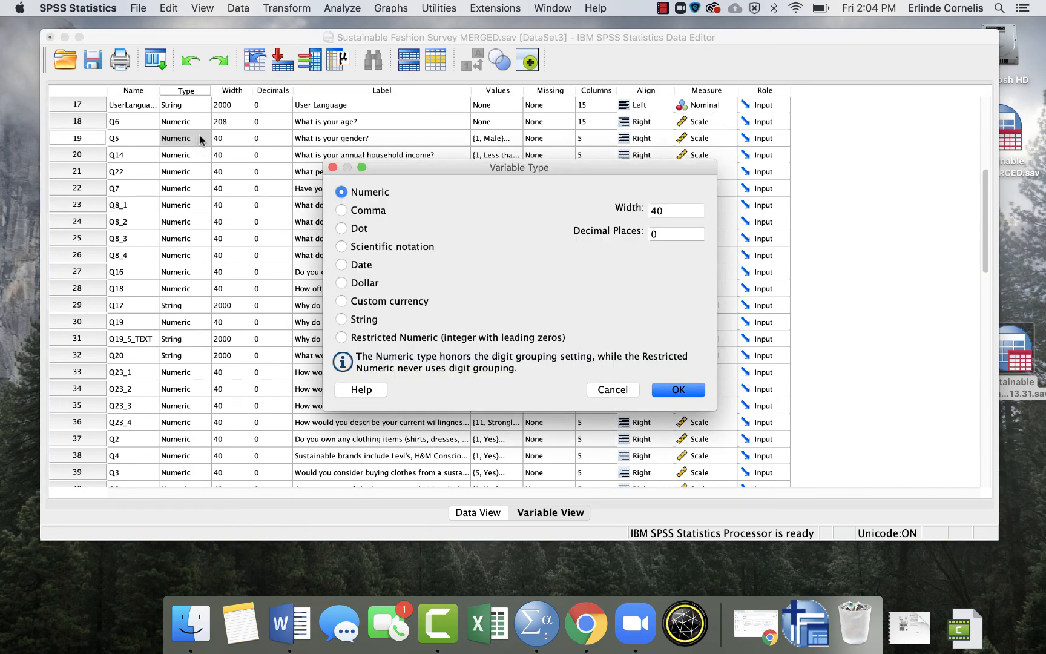
pyautogui.click(613, 390)
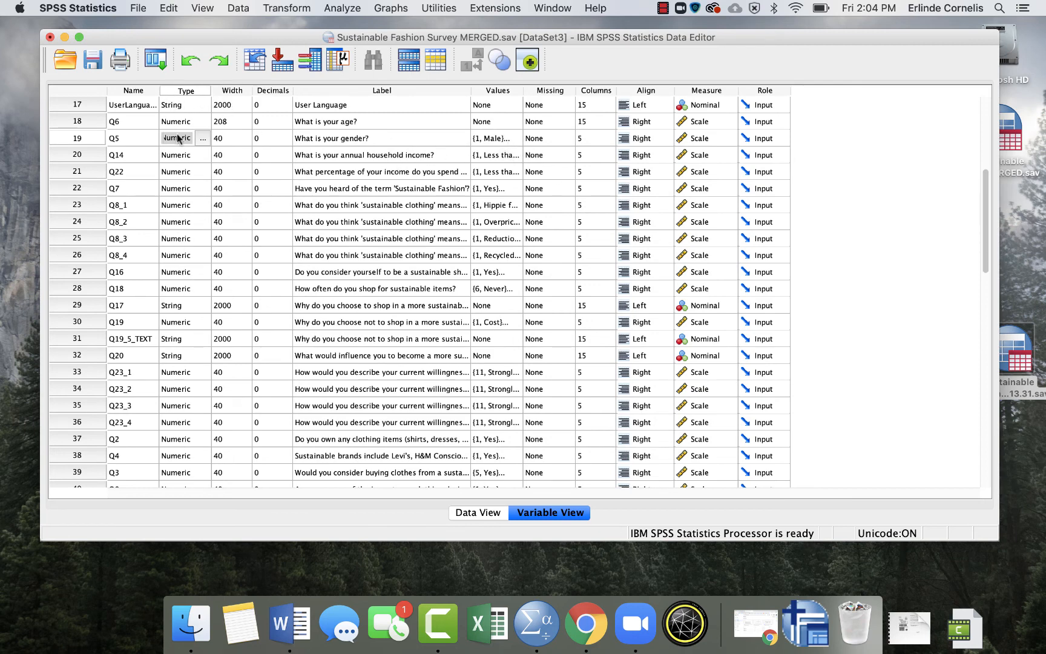
pyautogui.click(725, 140)
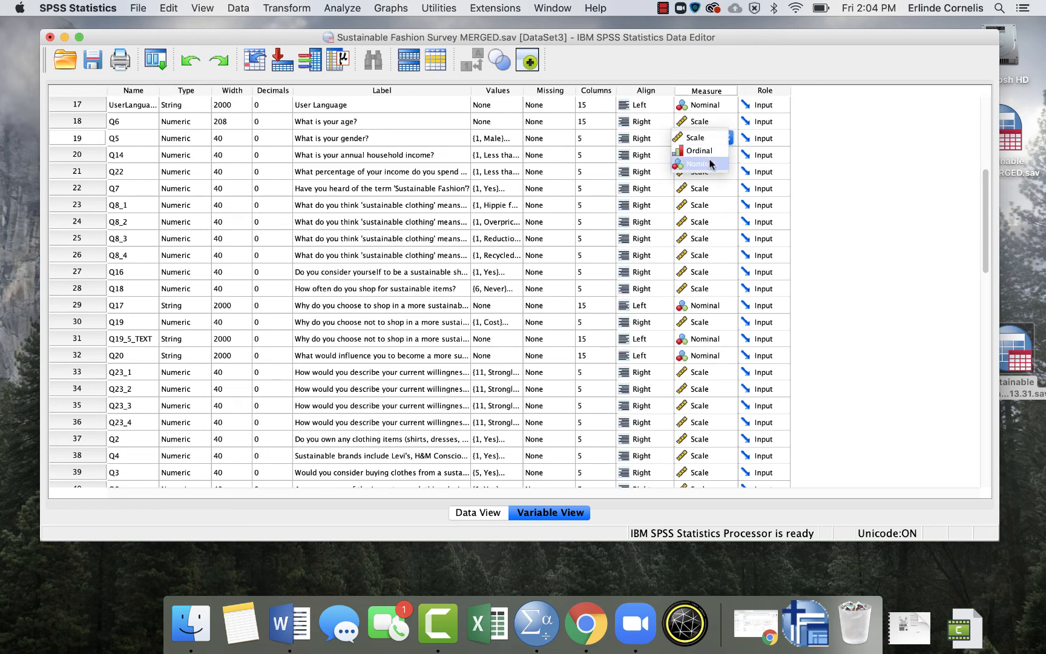
pyautogui.click(709, 163)
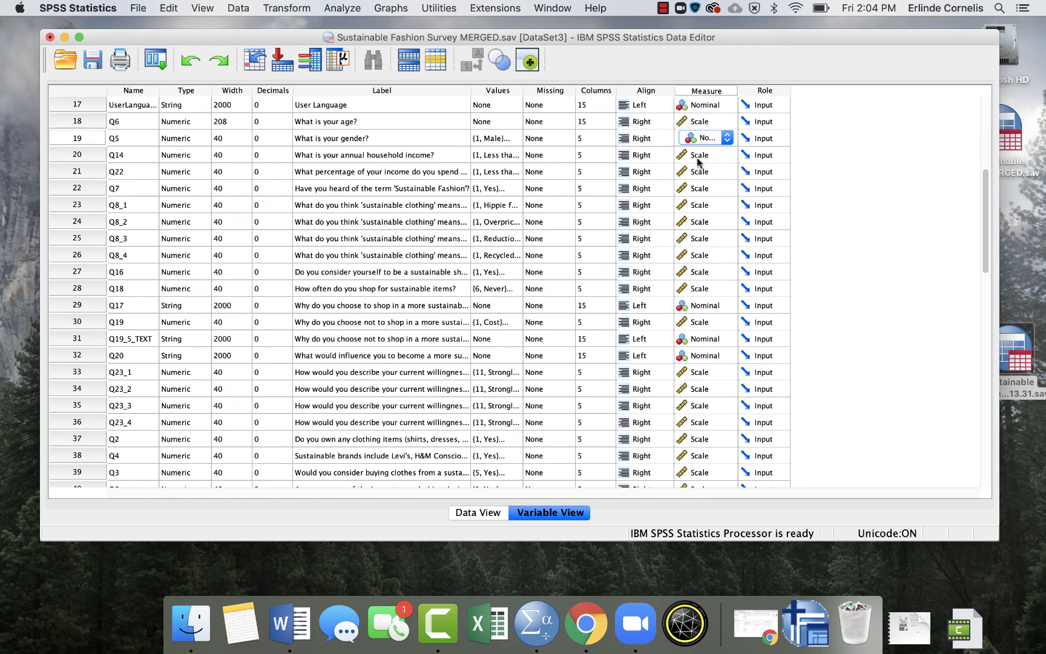
# Step: Review the value labels of the household income question Q14 and set its measurement level to Ordinal
pyautogui.doubleClick(516, 155)
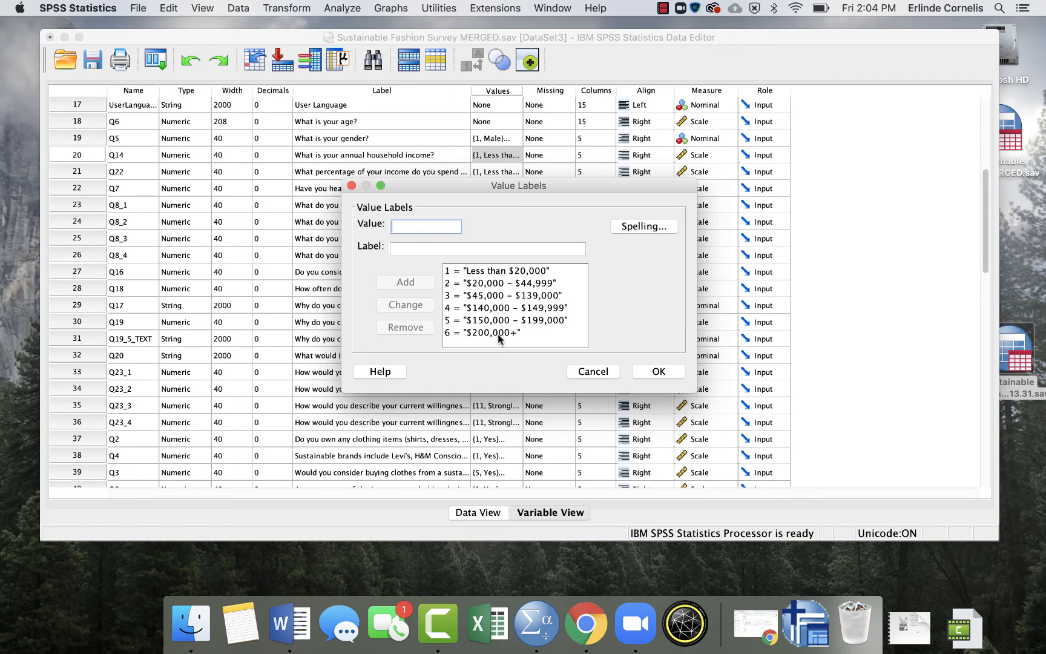
pyautogui.click(654, 372)
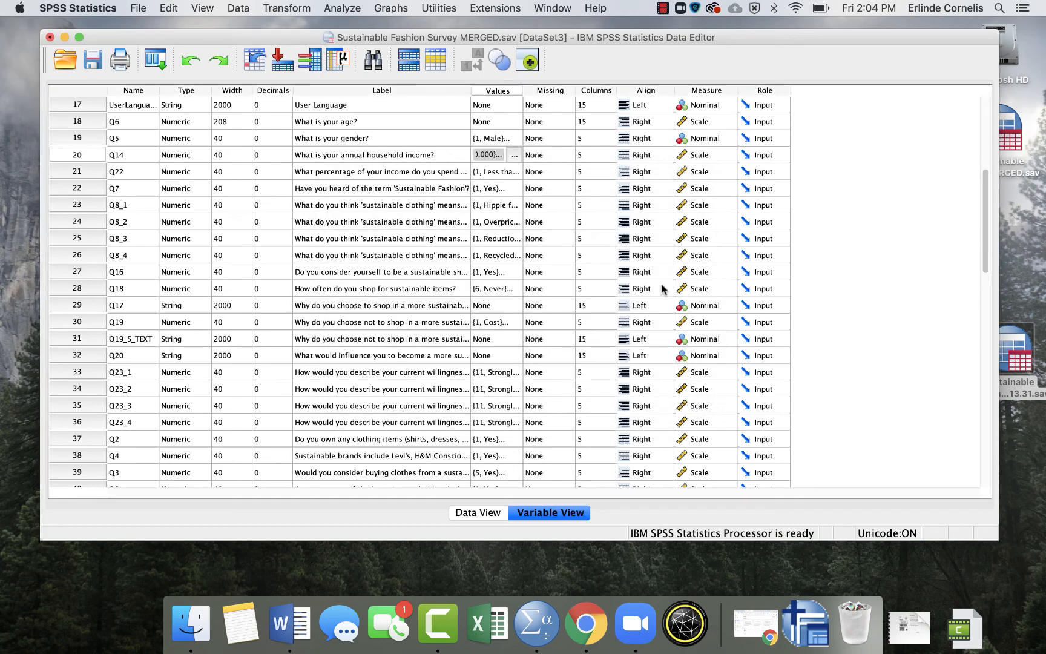
pyautogui.click(720, 159)
pyautogui.click(714, 168)
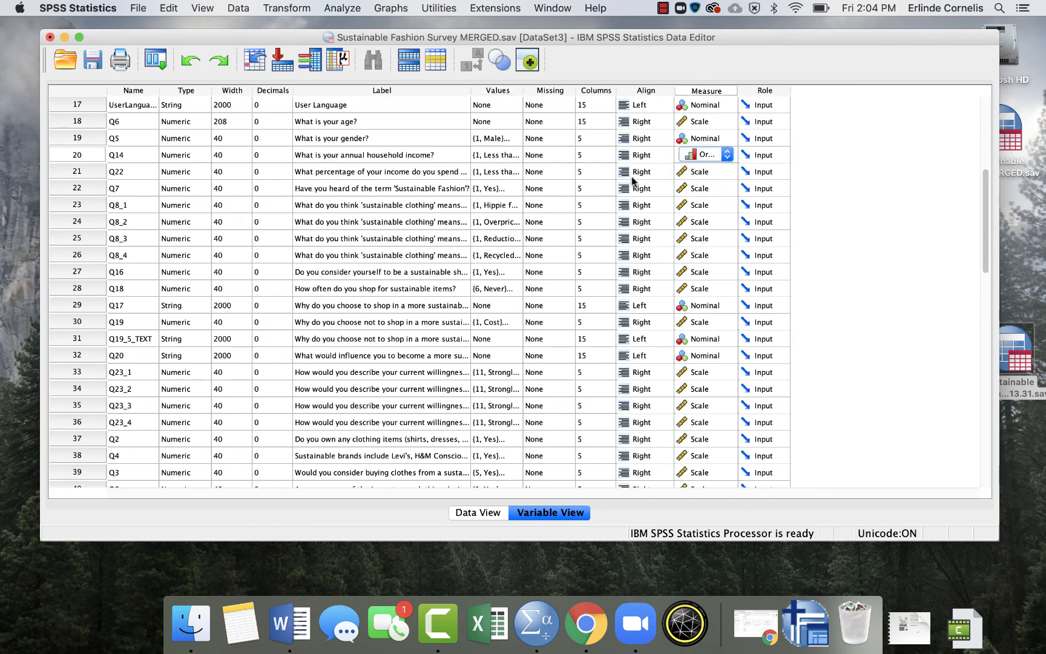
# Step: Leave the measurement level of Q22 at Scale and save the merged survey dataset
pyautogui.click(697, 175)
pyautogui.click(819, 170)
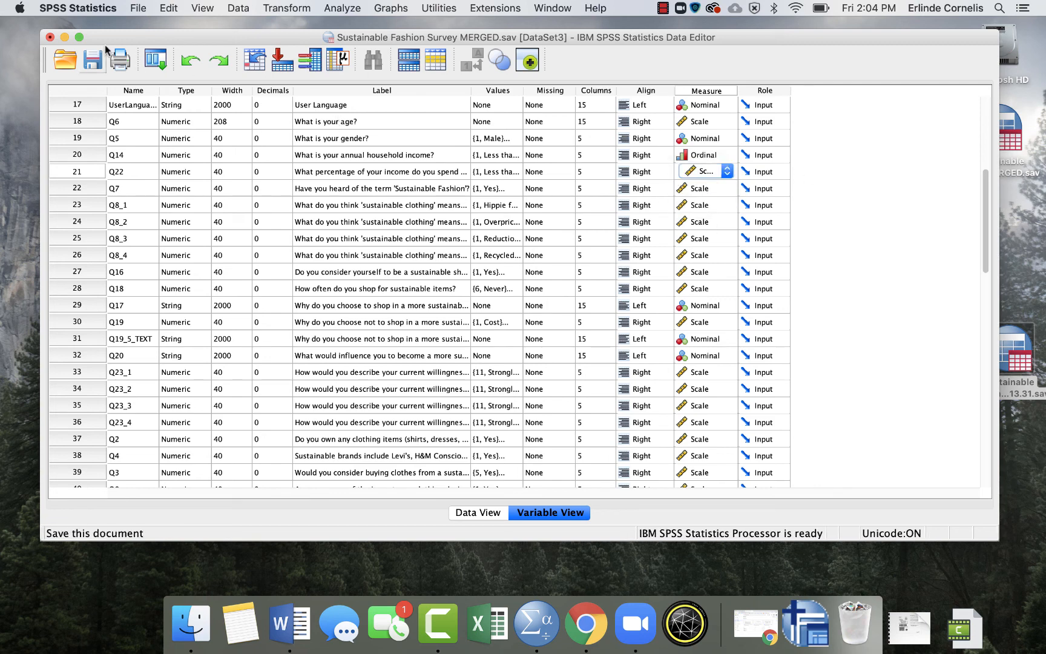
pyautogui.click(92, 65)
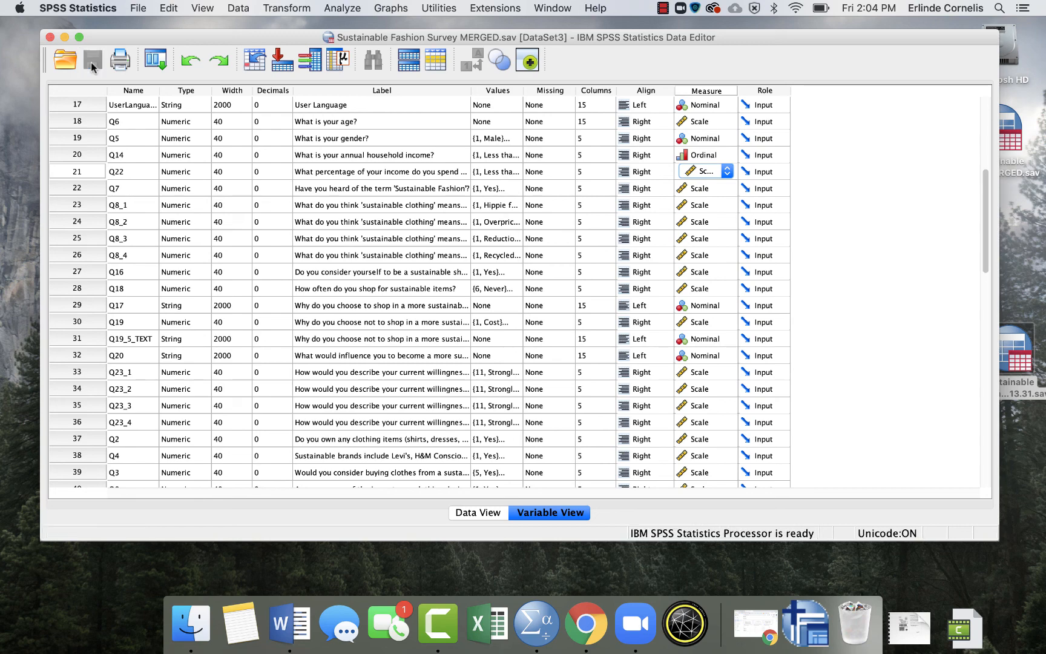